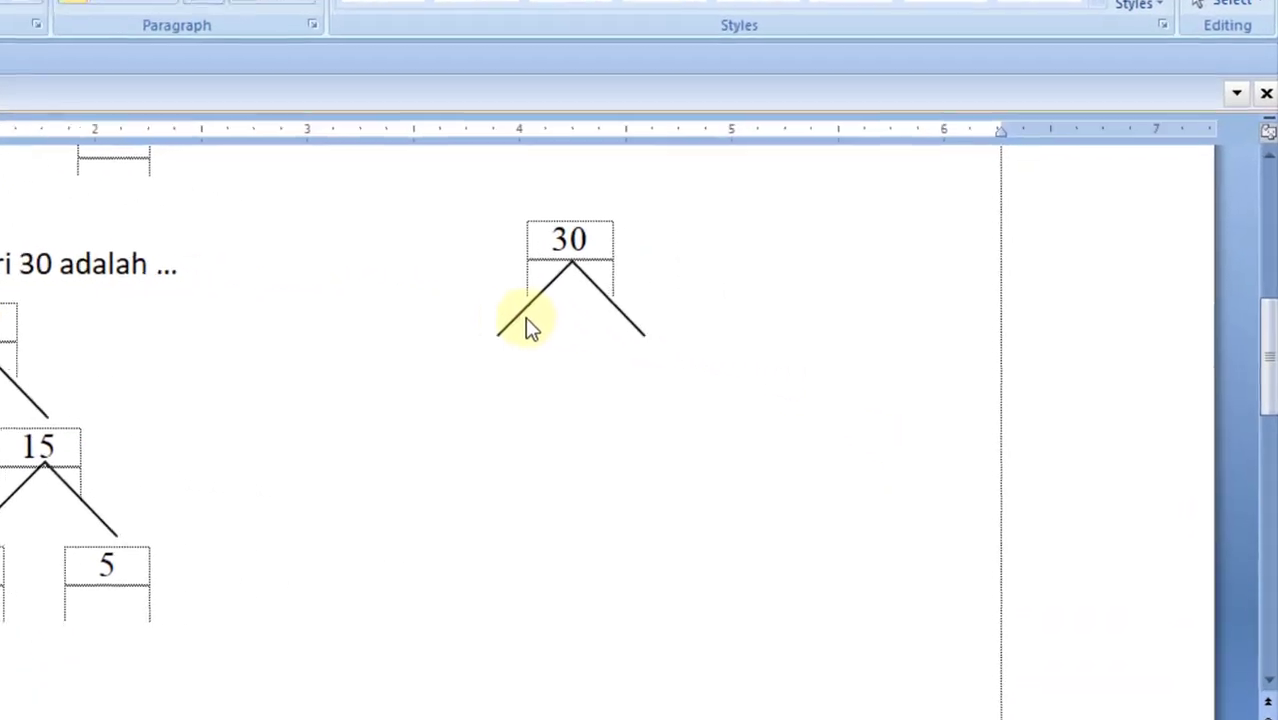
- Select the 30 box together with its two branch lines and drag the group down-left
click(695, 321)
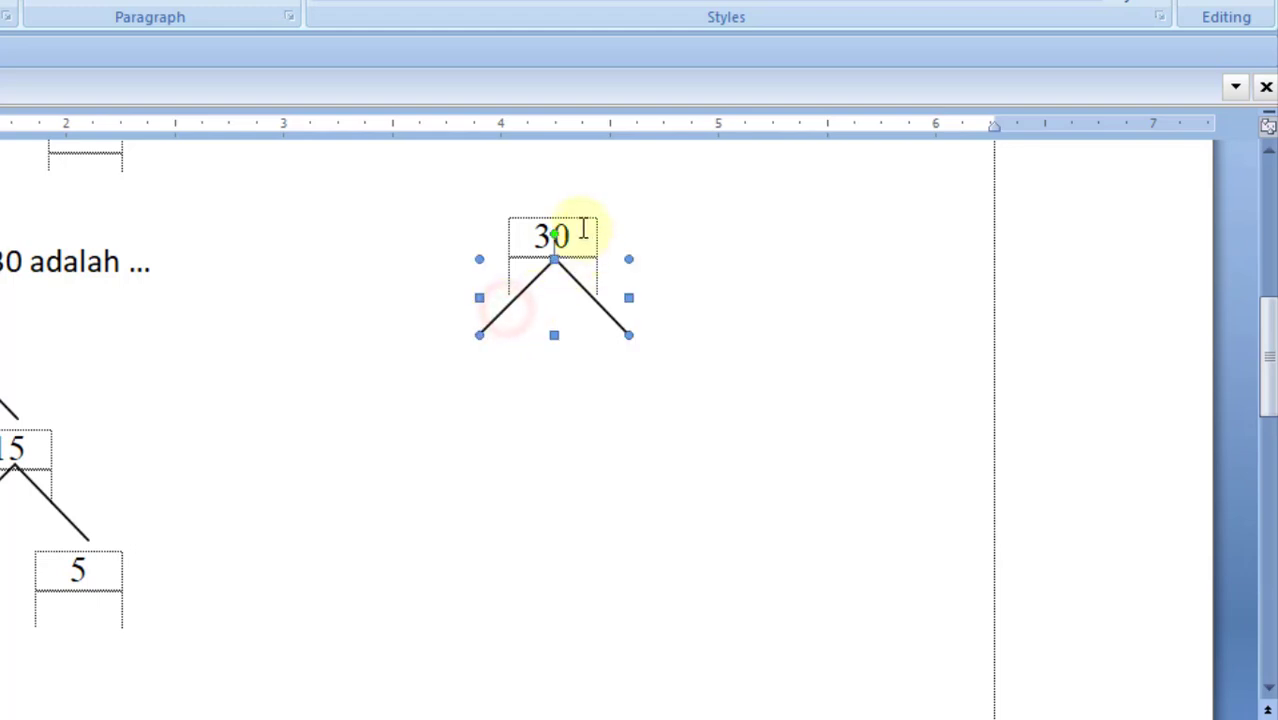
click(583, 228)
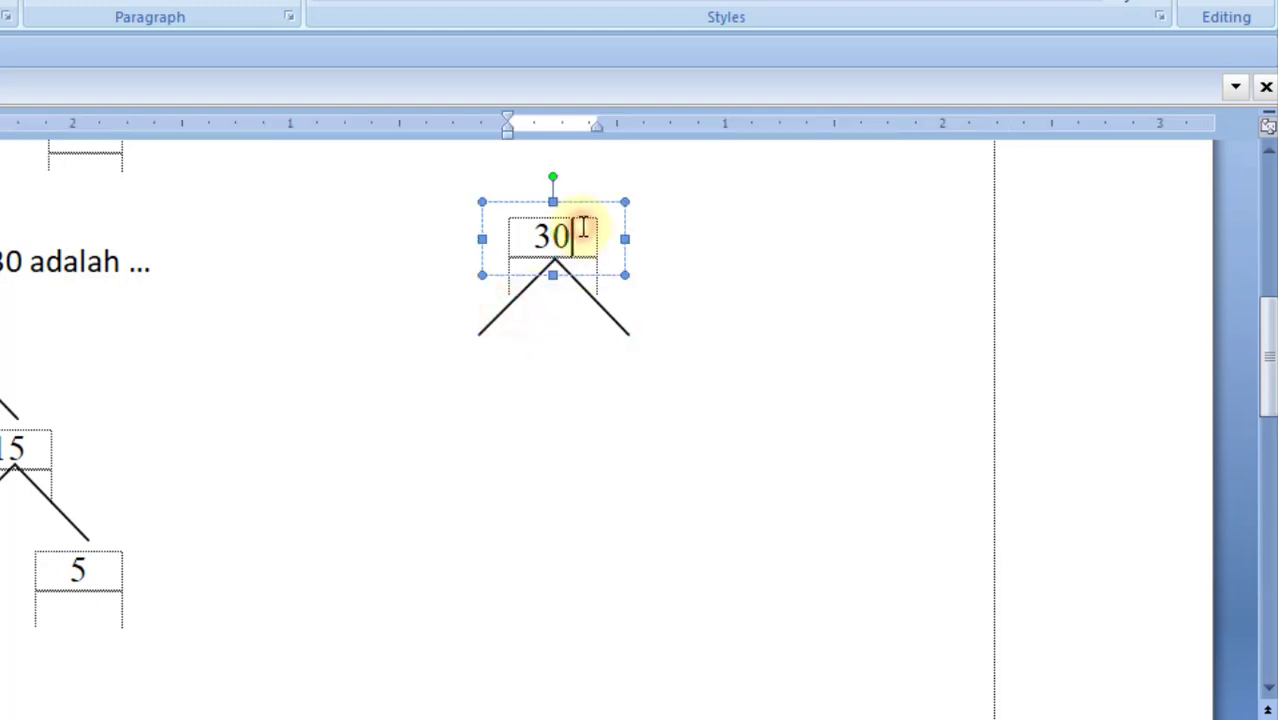
shift+click(617, 326)
mouse_move(616, 318)
mouse_down()
mouse_move(479, 534)
mouse_move(679, 541)
mouse_up()
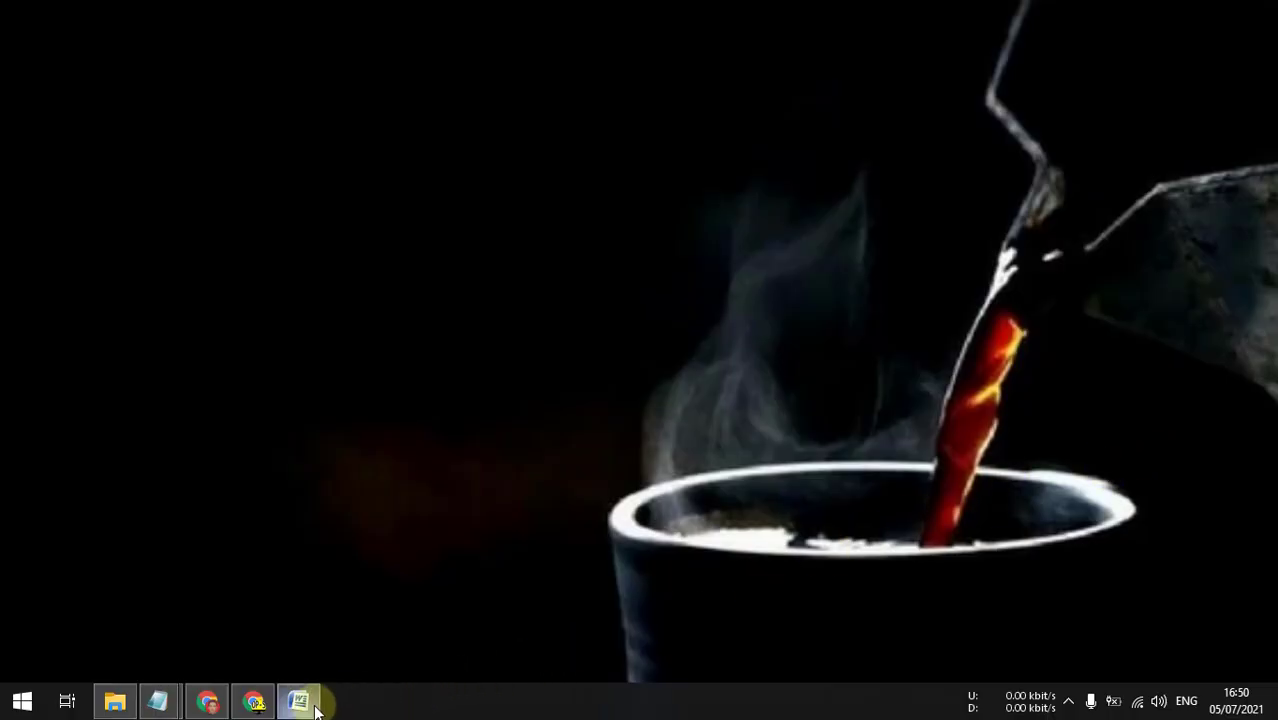
- Restore the Word window showing question 1 and the factor tree of 12
click(300, 700)
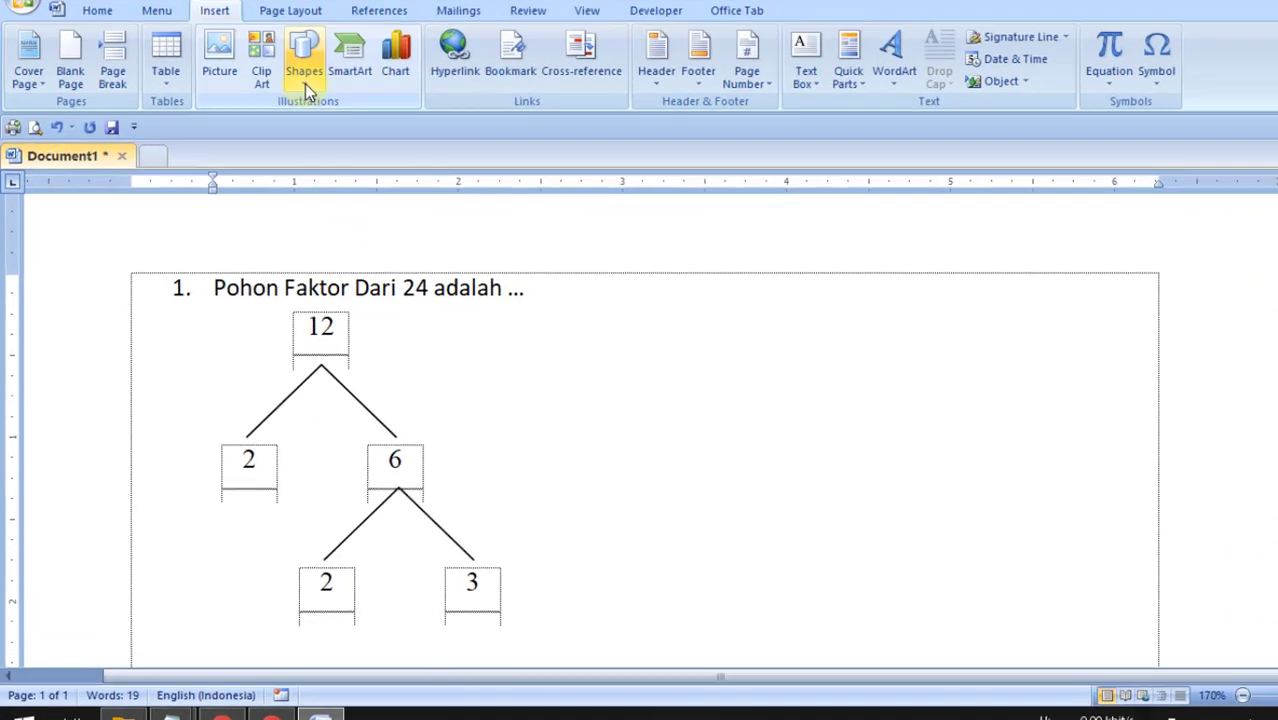
- Dismiss the Shapes gallery and scroll down to 'Pohon Faktor dari 30 adalah ...'
click(284, 100)
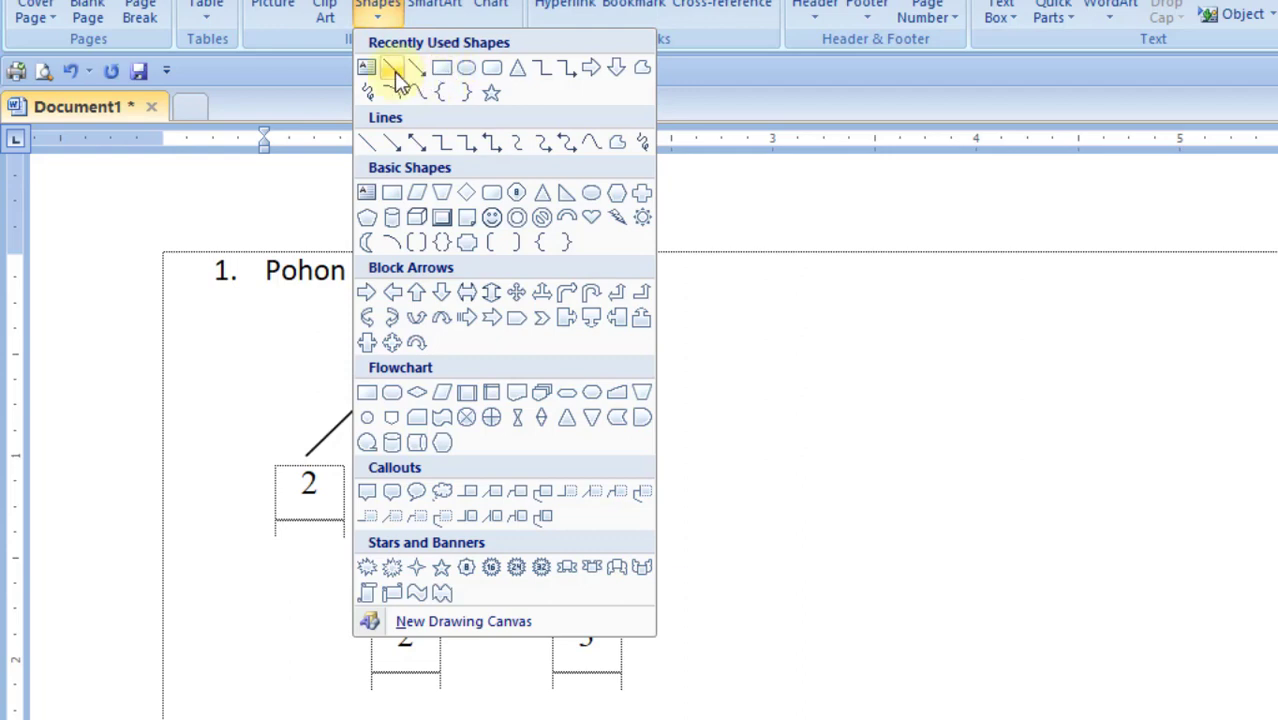
click(784, 382)
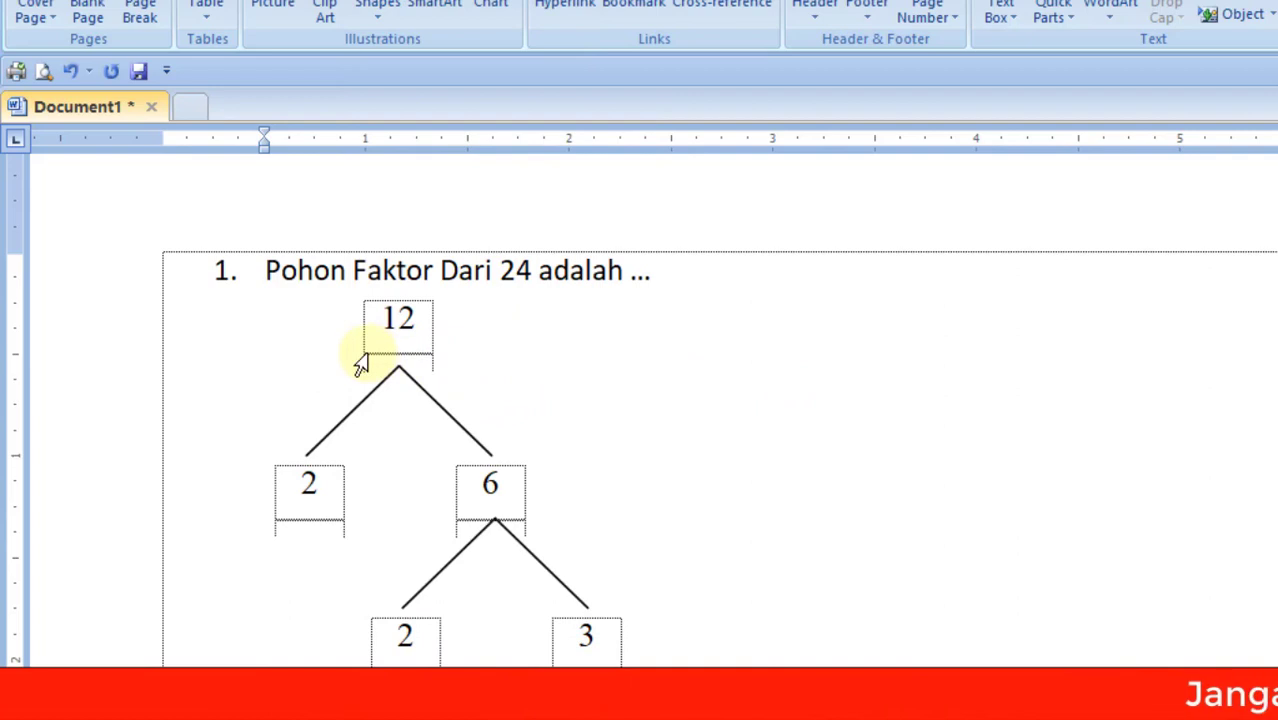
scroll(694, 415, down, 3)
scroll(695, 413, down, 4)
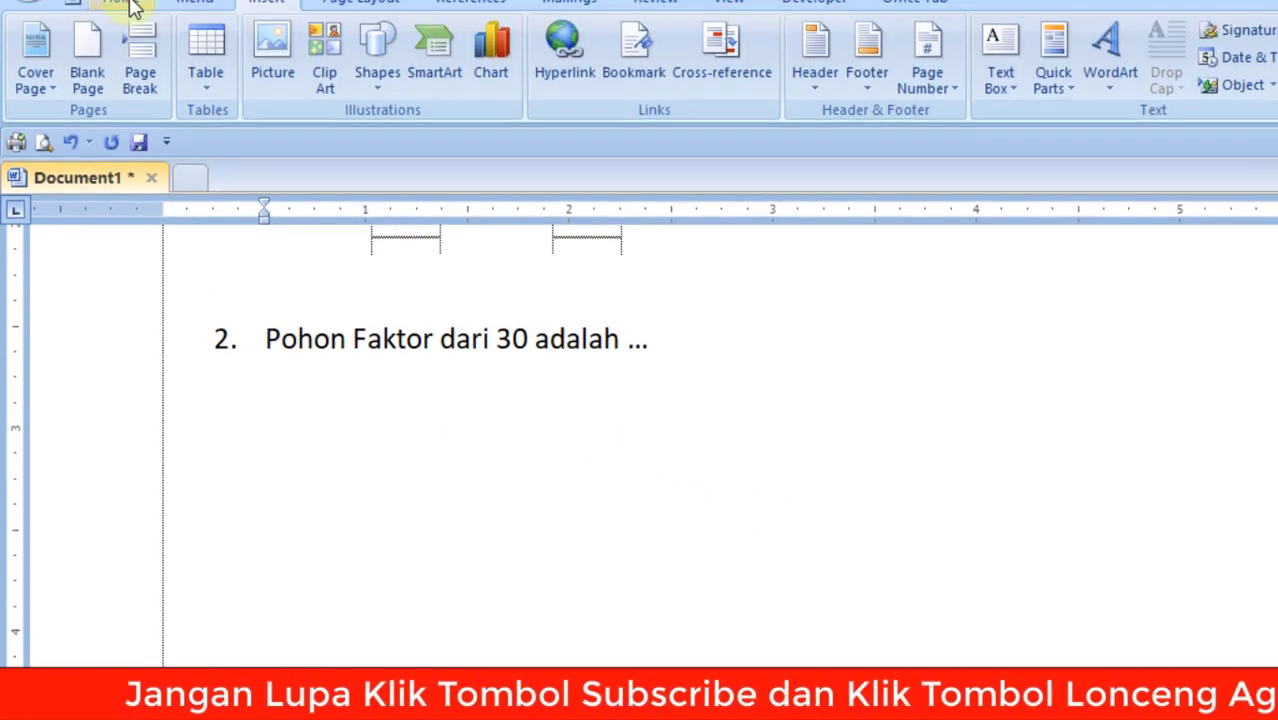
- Draw a rectangle to the right of question 2 and turn it into a text box
click(130, 3)
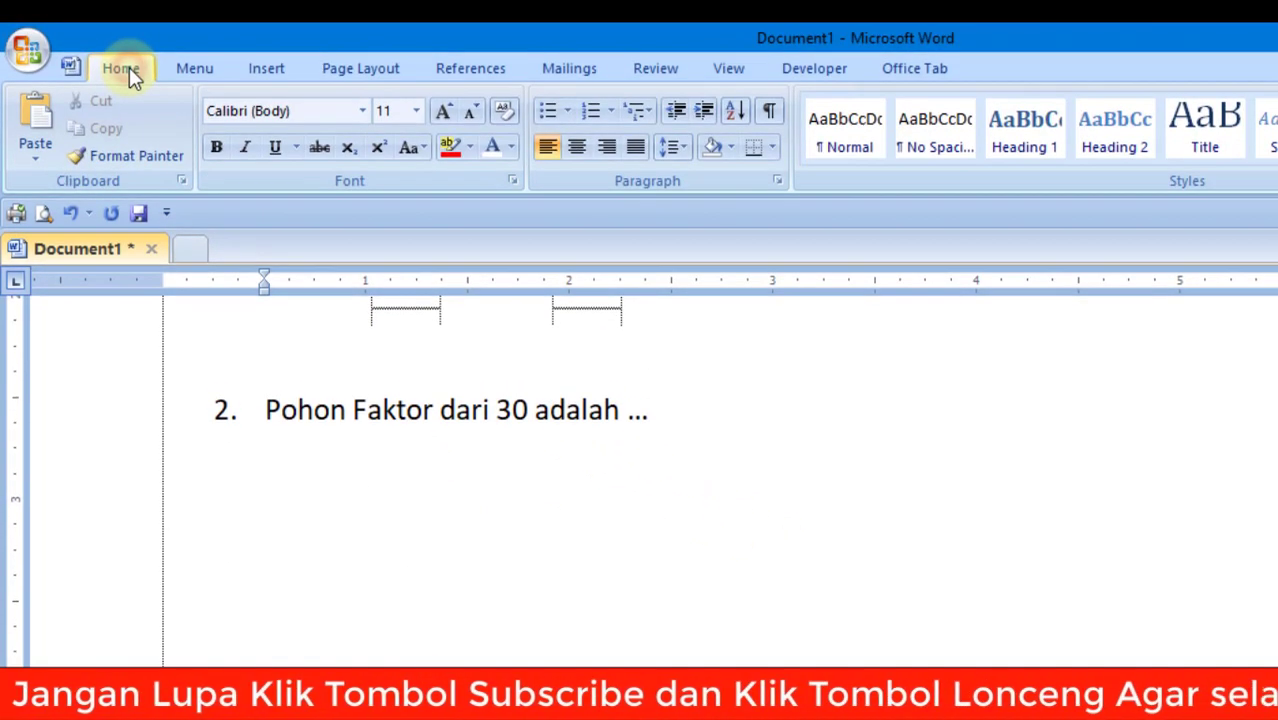
click(245, 72)
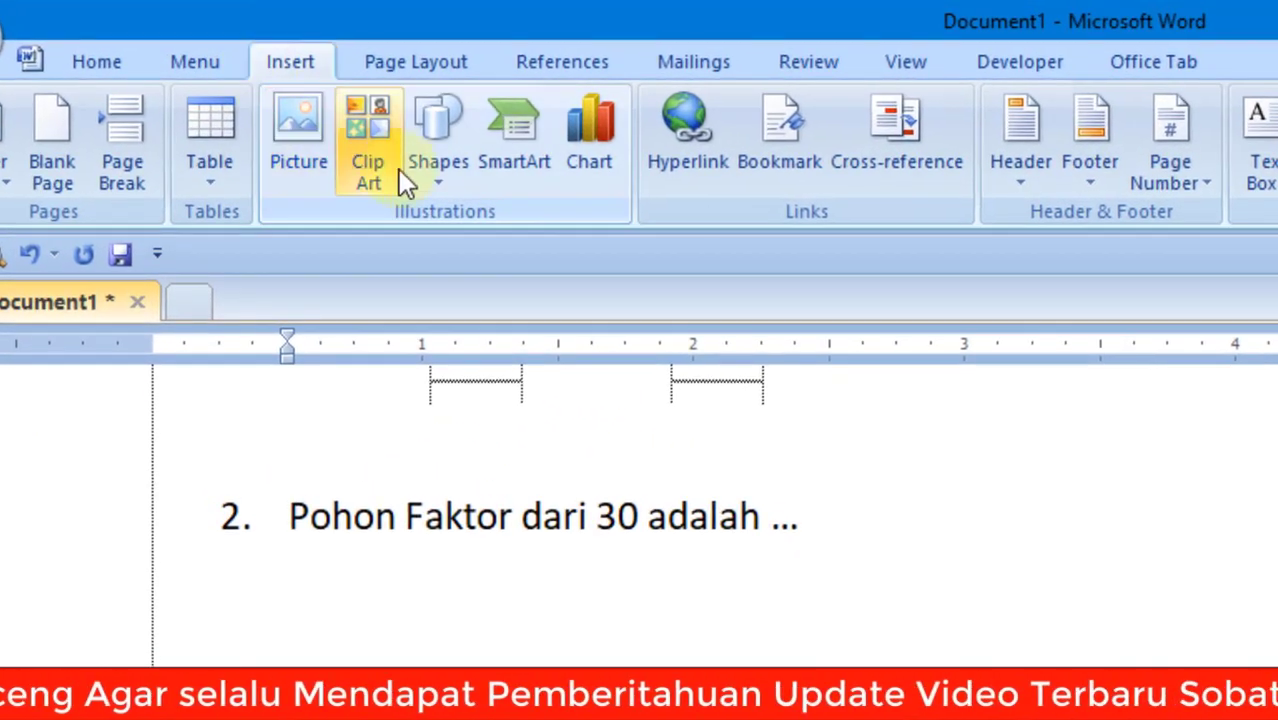
click(438, 180)
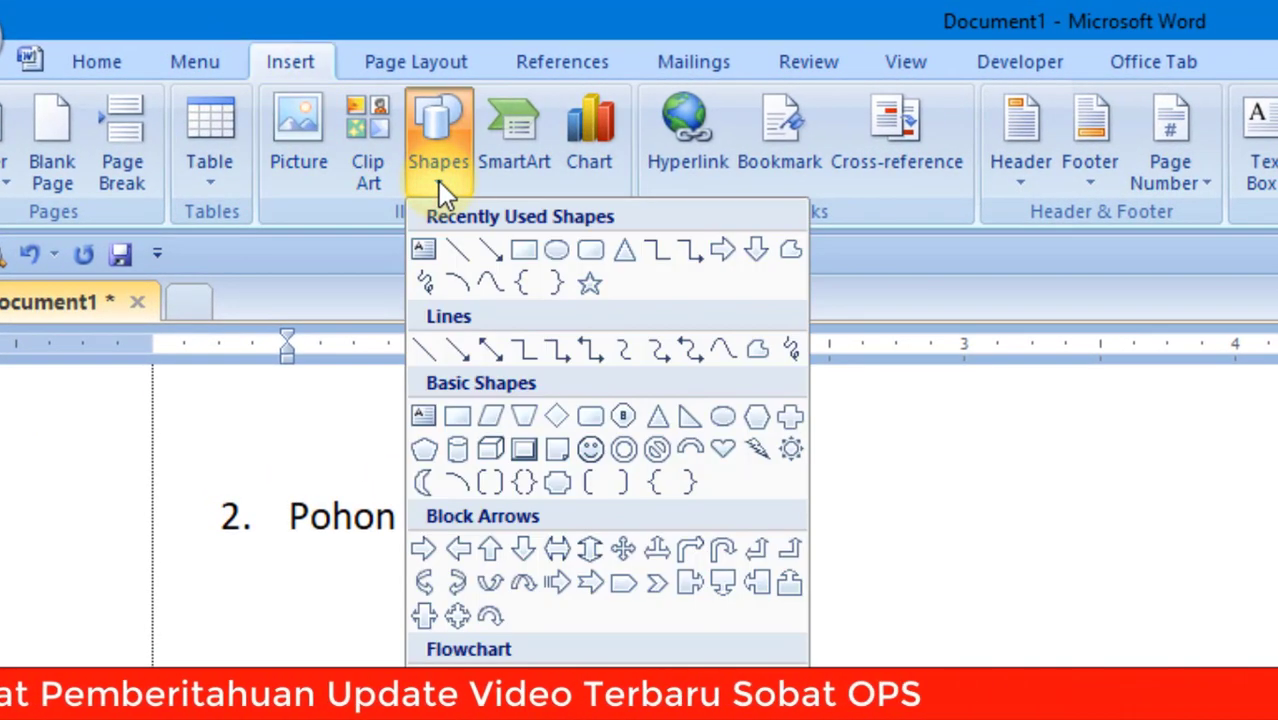
click(523, 249)
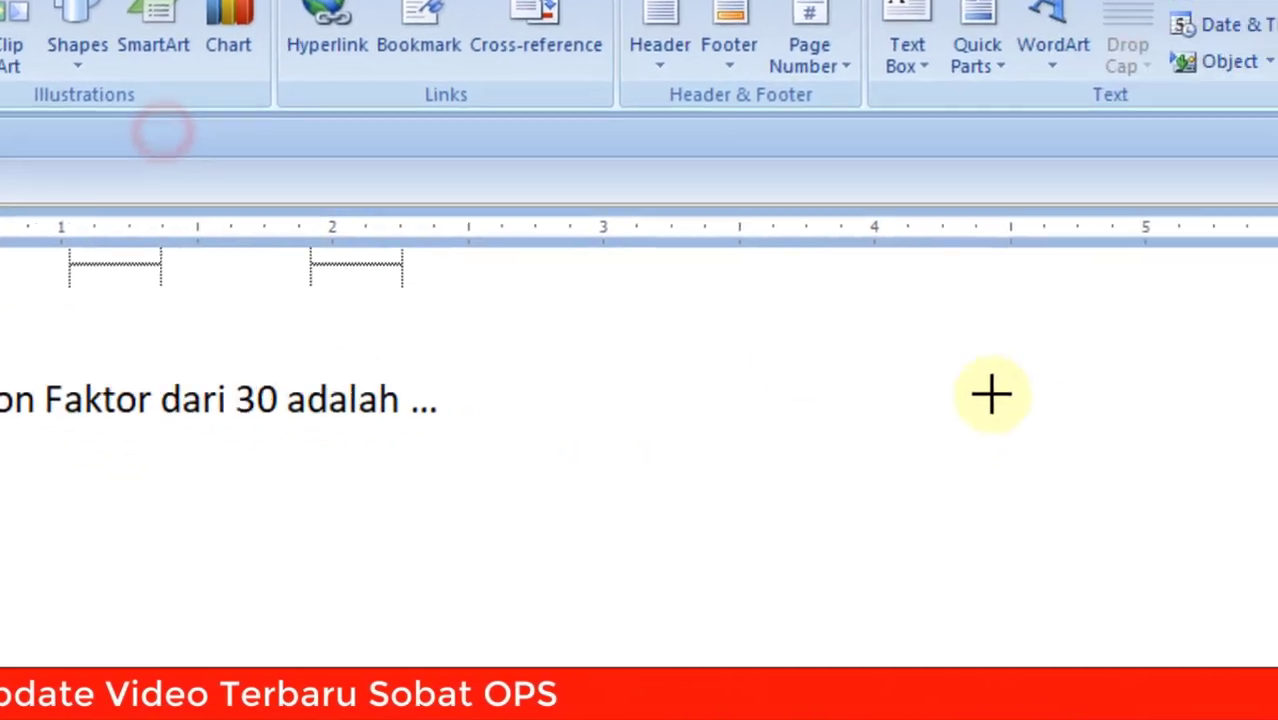
drag(571, 241, 745, 360)
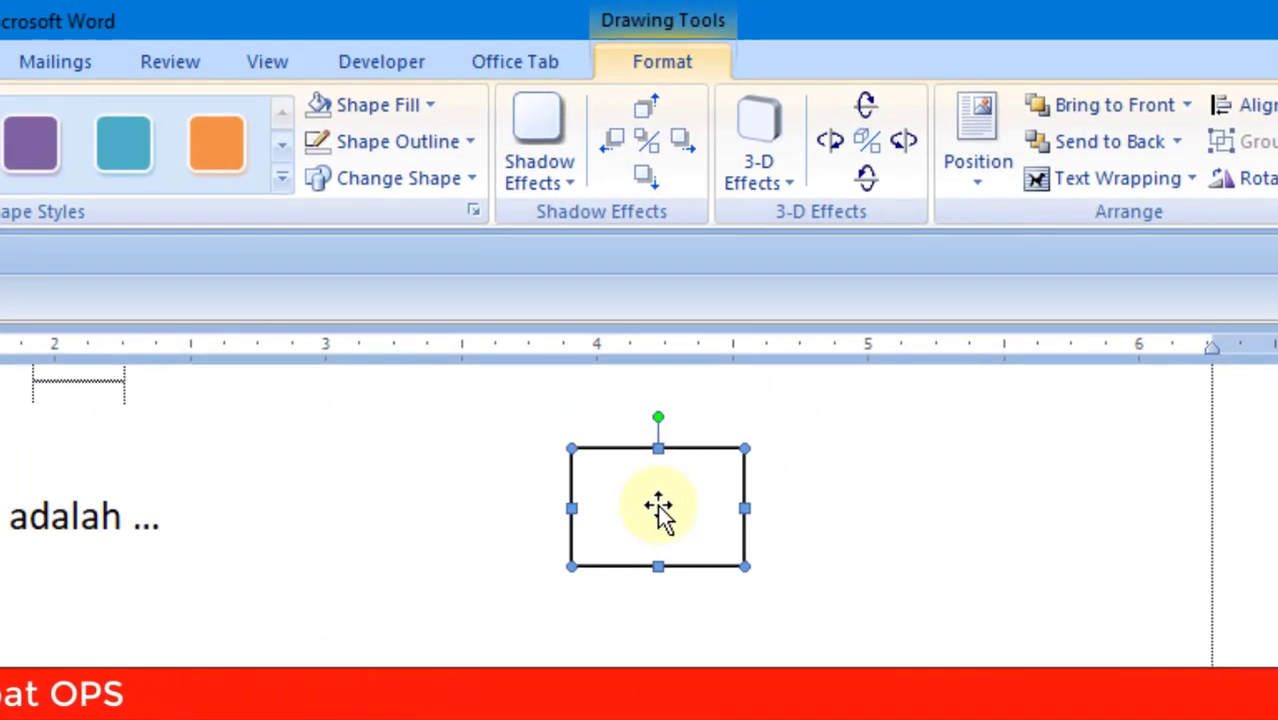
right_click(658, 507)
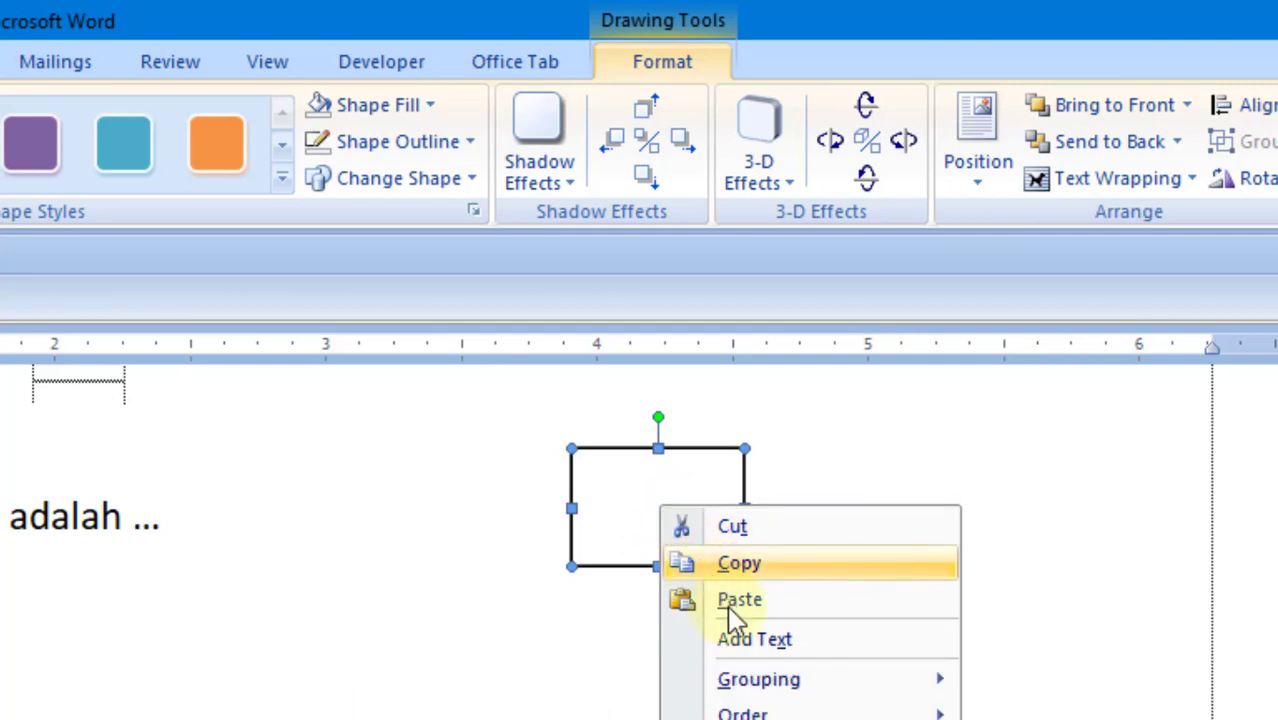
click(751, 646)
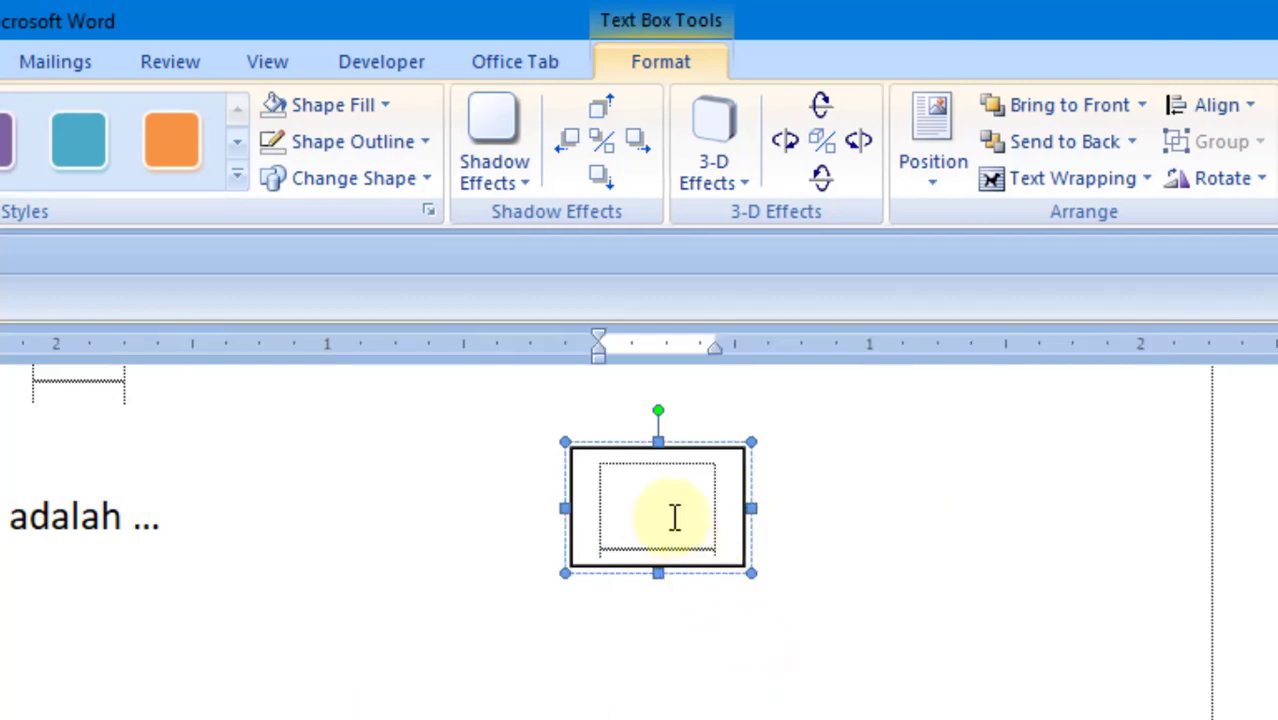
- Give the text box No Fill and No Outline
click(385, 108)
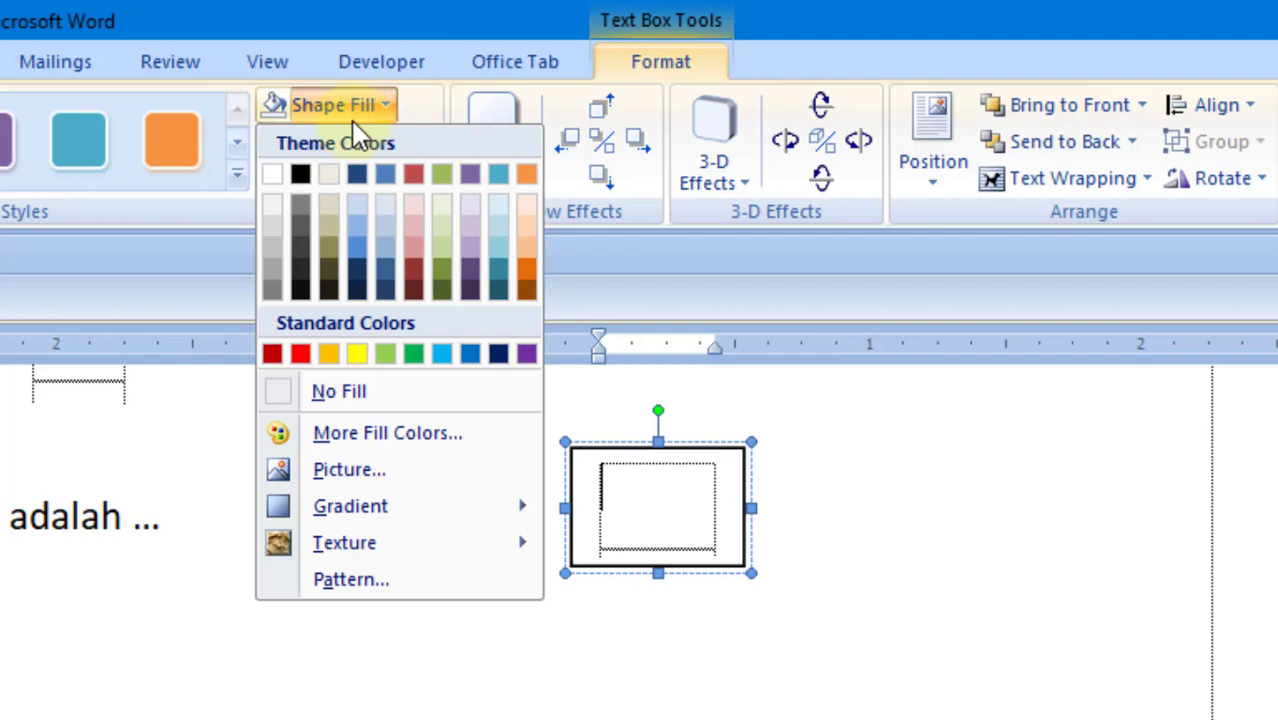
click(330, 389)
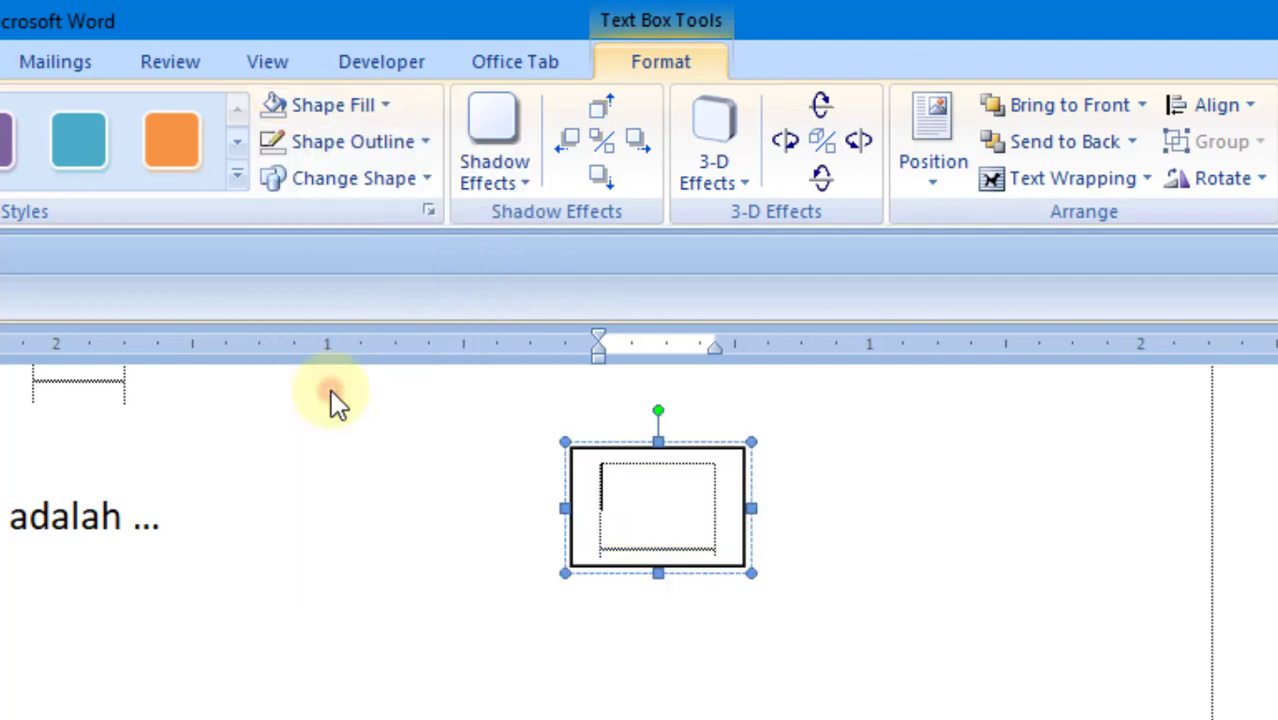
click(386, 143)
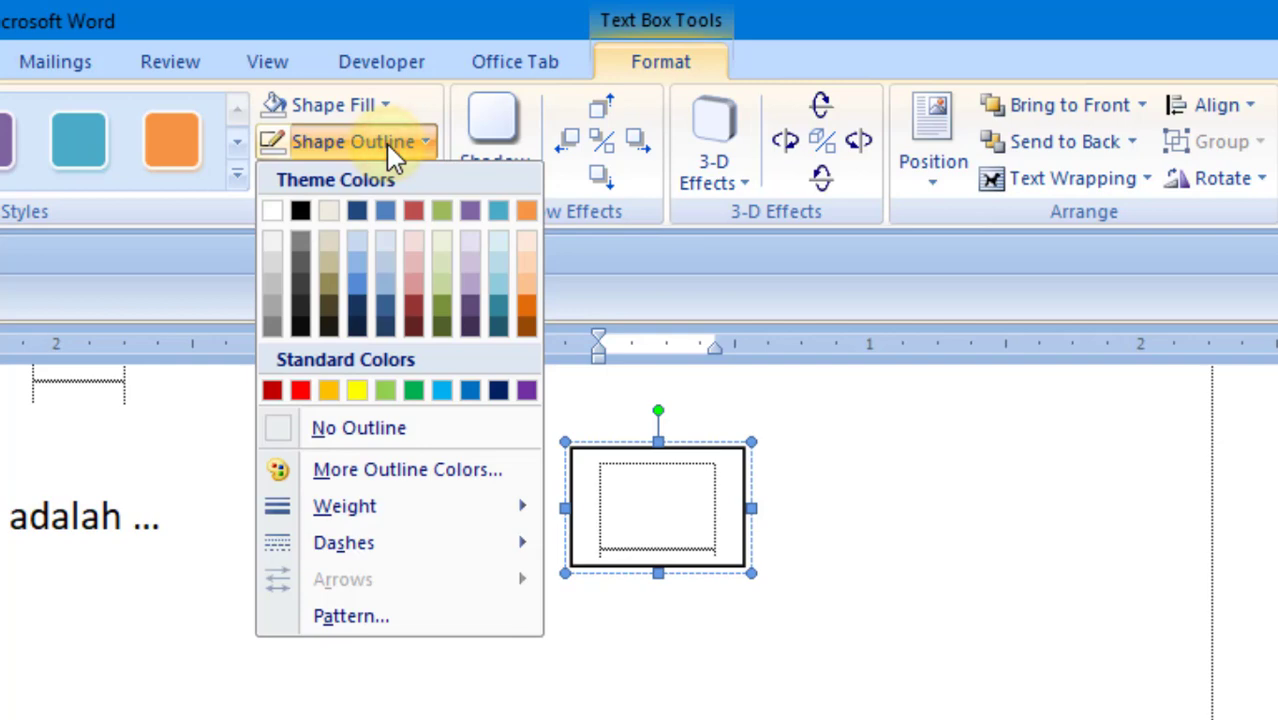
click(348, 427)
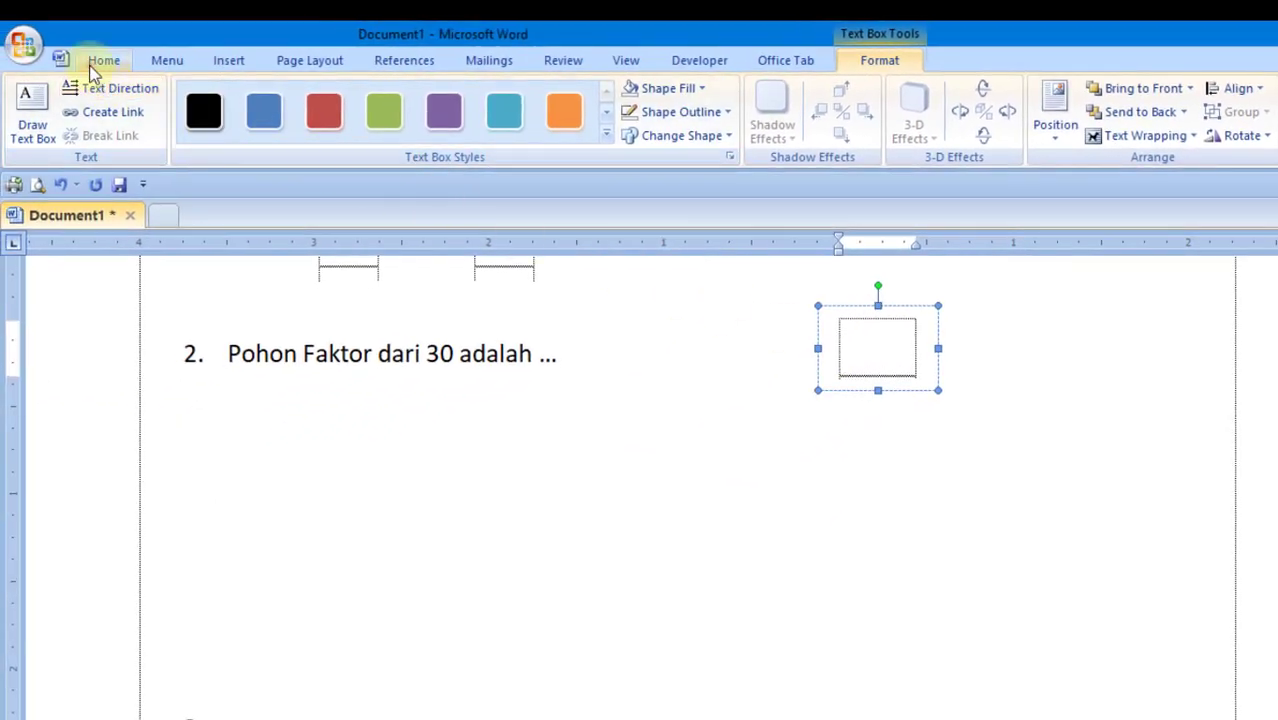
- Set the font to Times New Roman, size 12
click(97, 62)
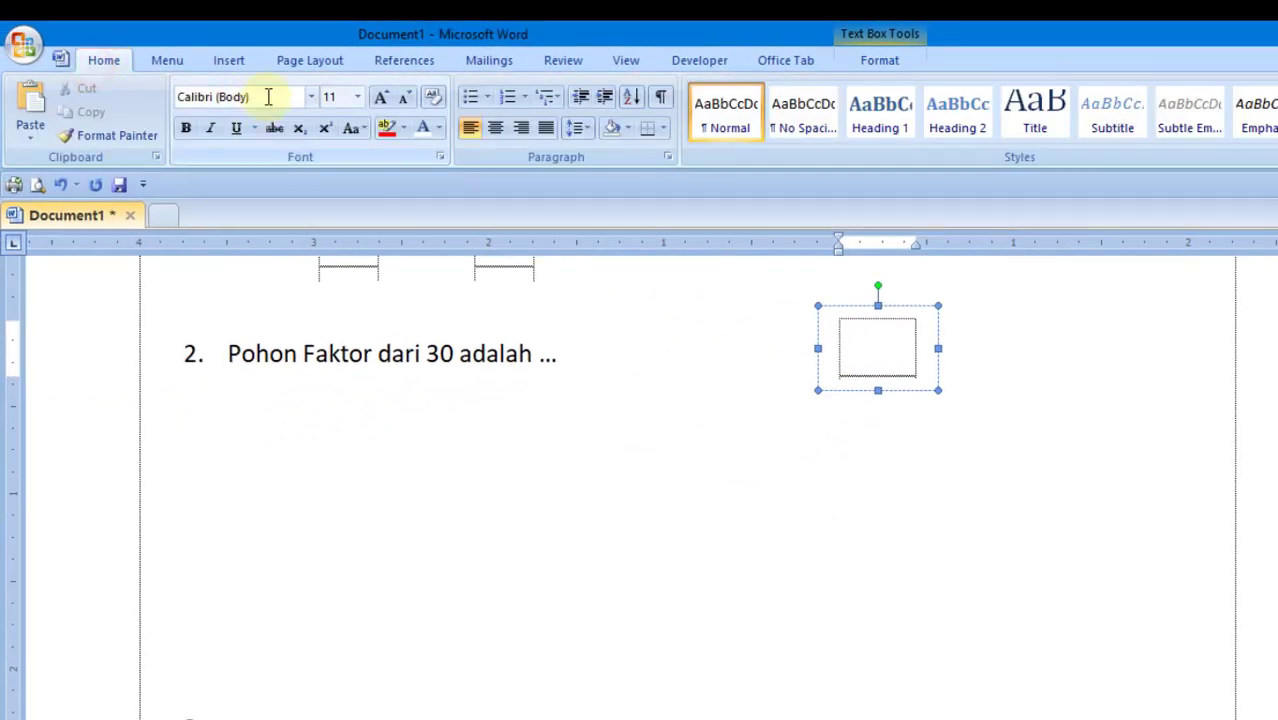
click(268, 97)
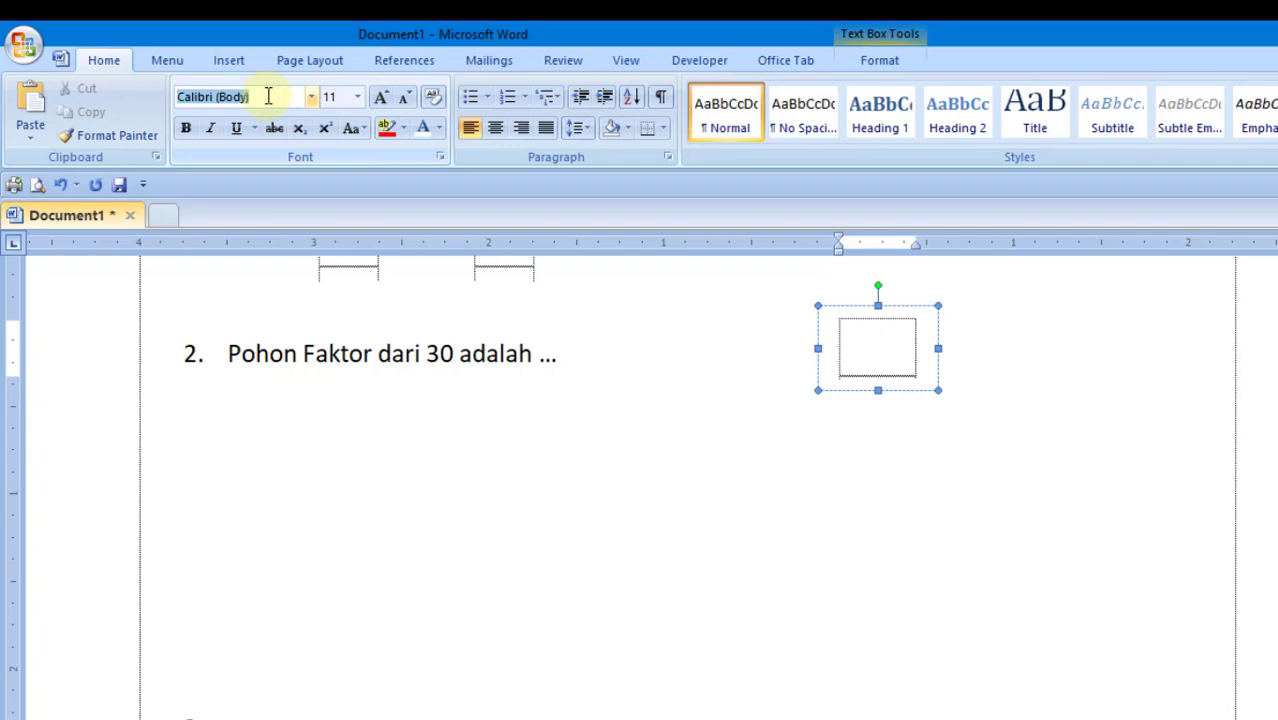
text(Times New Roman)
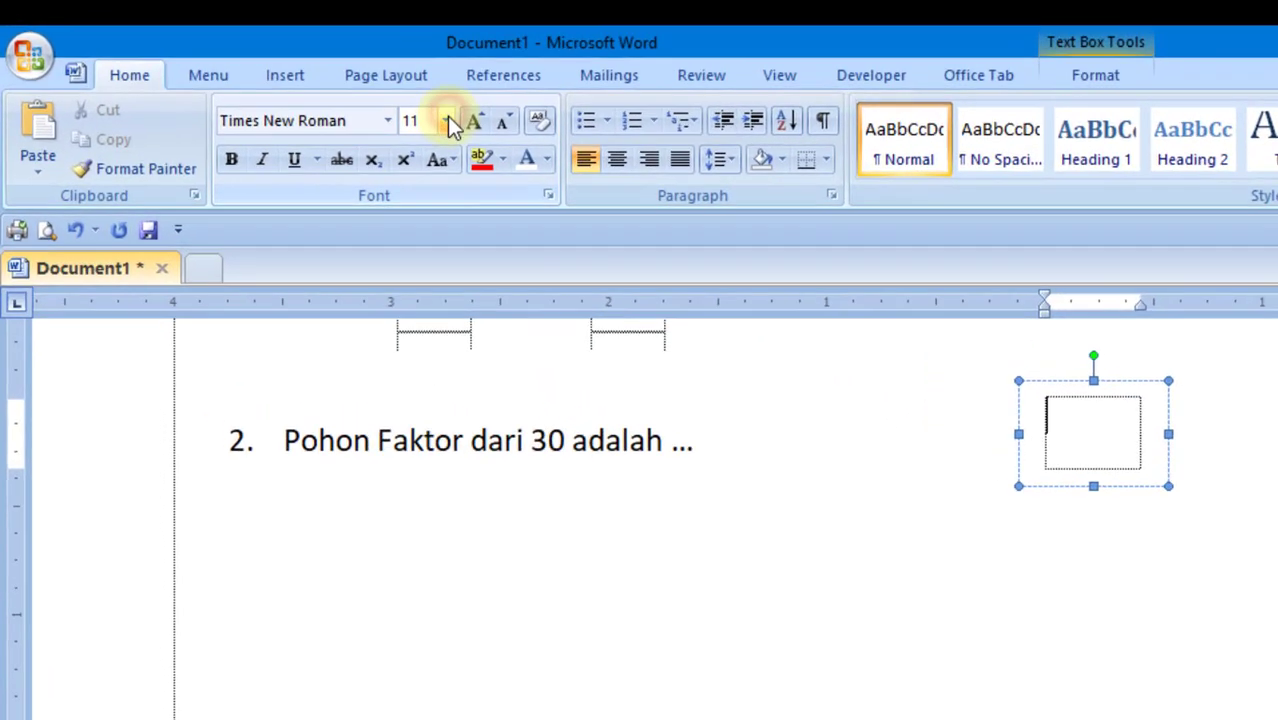
click(359, 96)
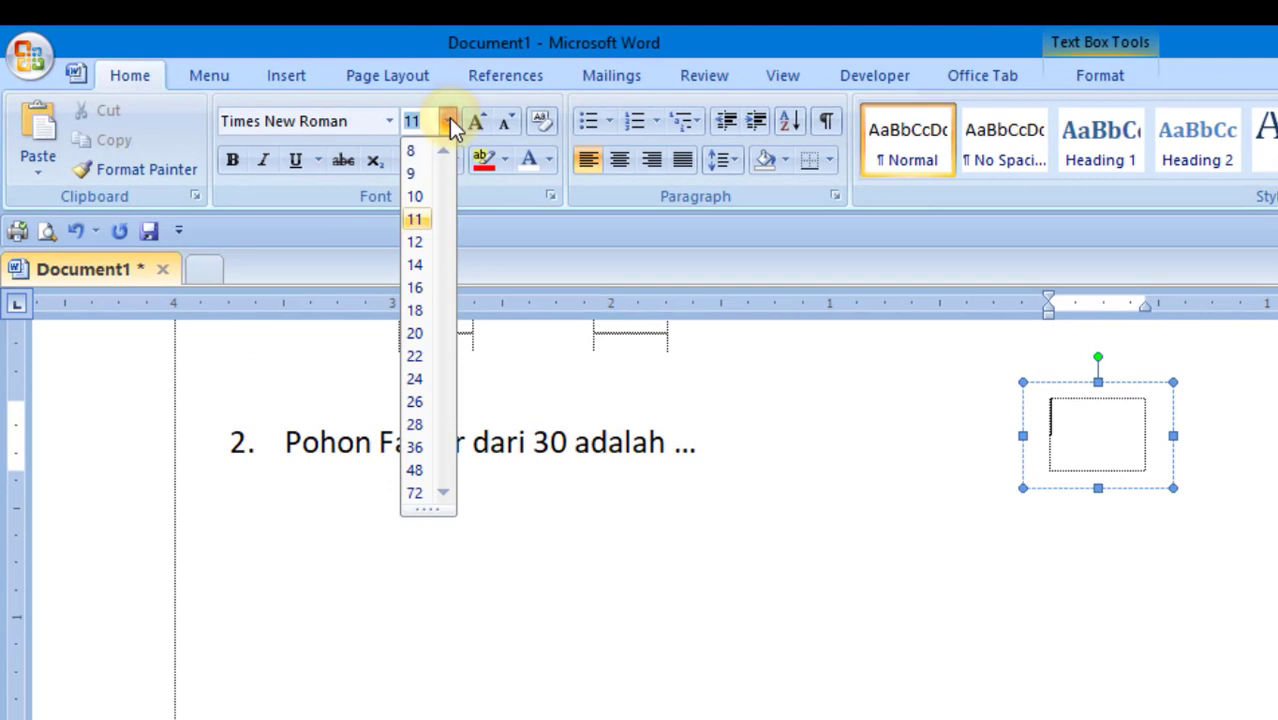
click(422, 241)
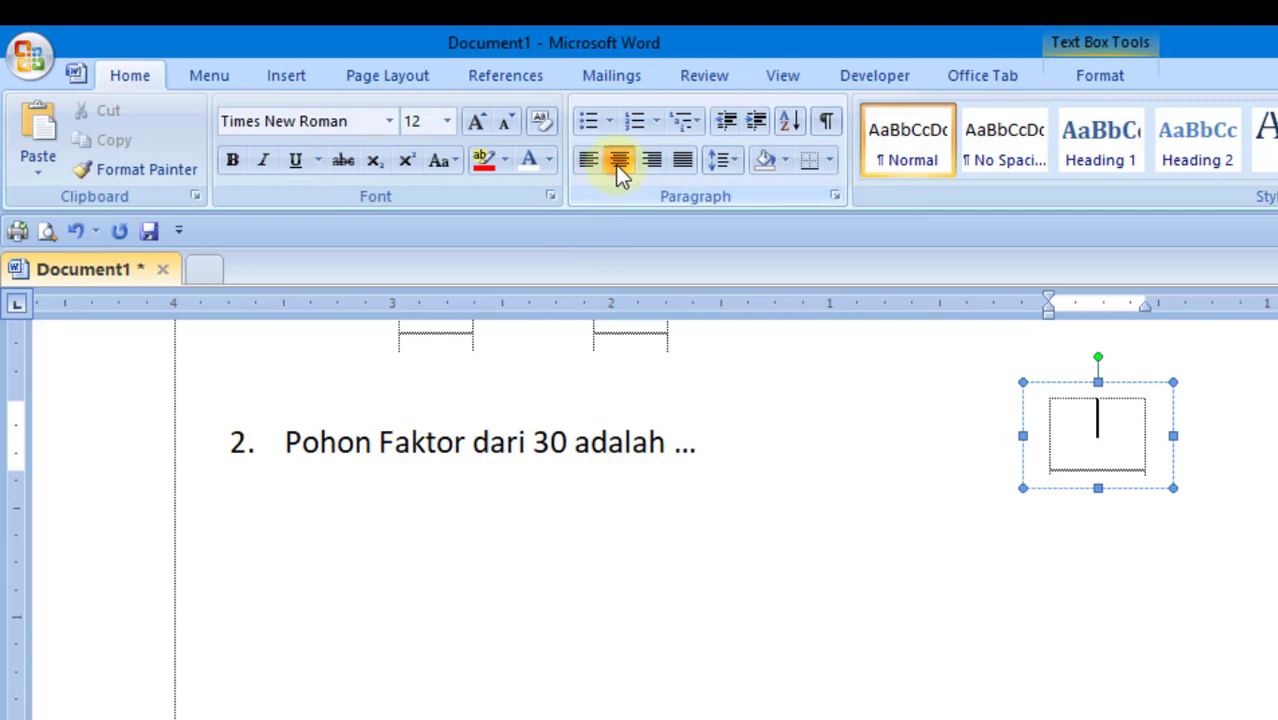
click(1103, 420)
- Type 30 in the text box and shrink the box to fit it
text(30)
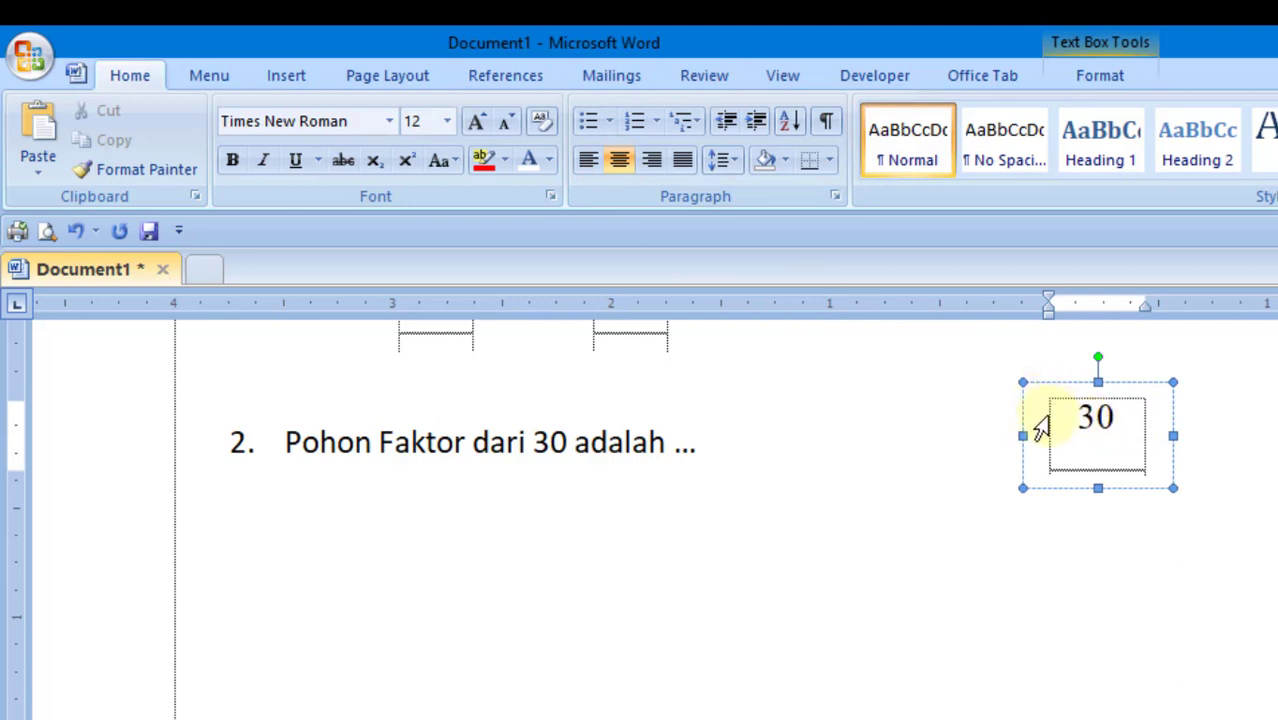
drag(1023, 488, 1033, 453)
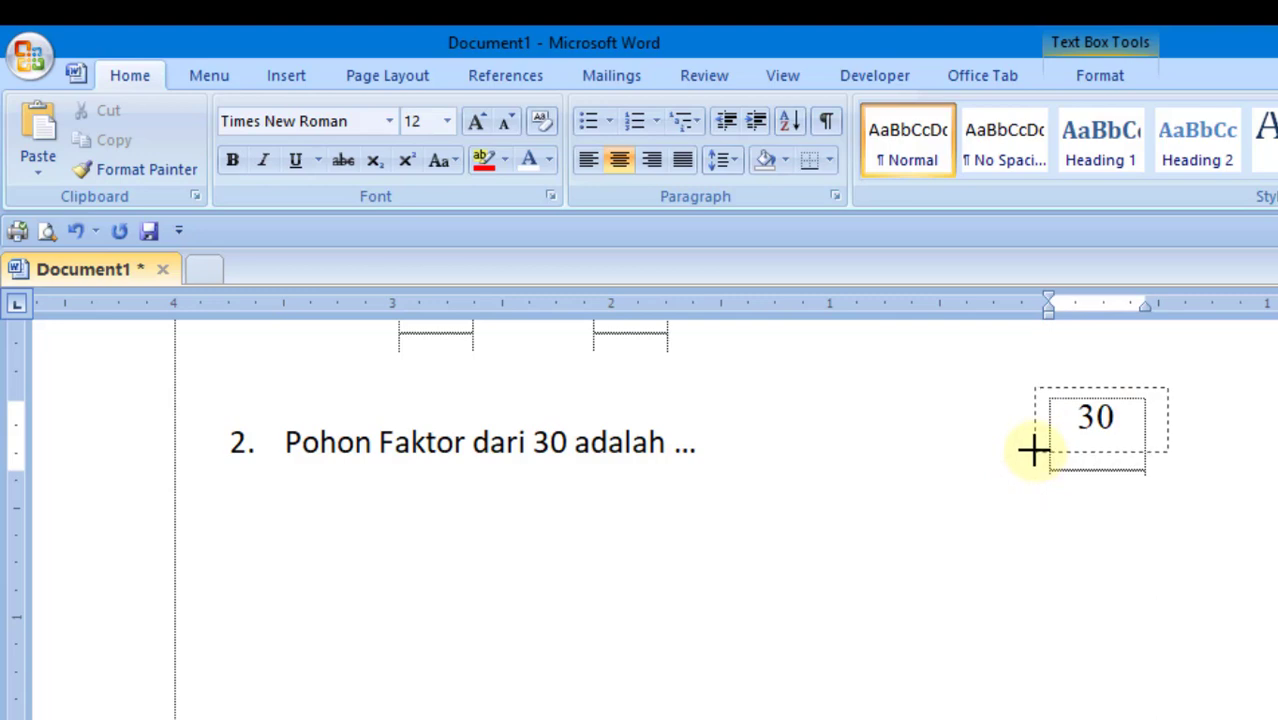
drag(1033, 453, 1033, 450)
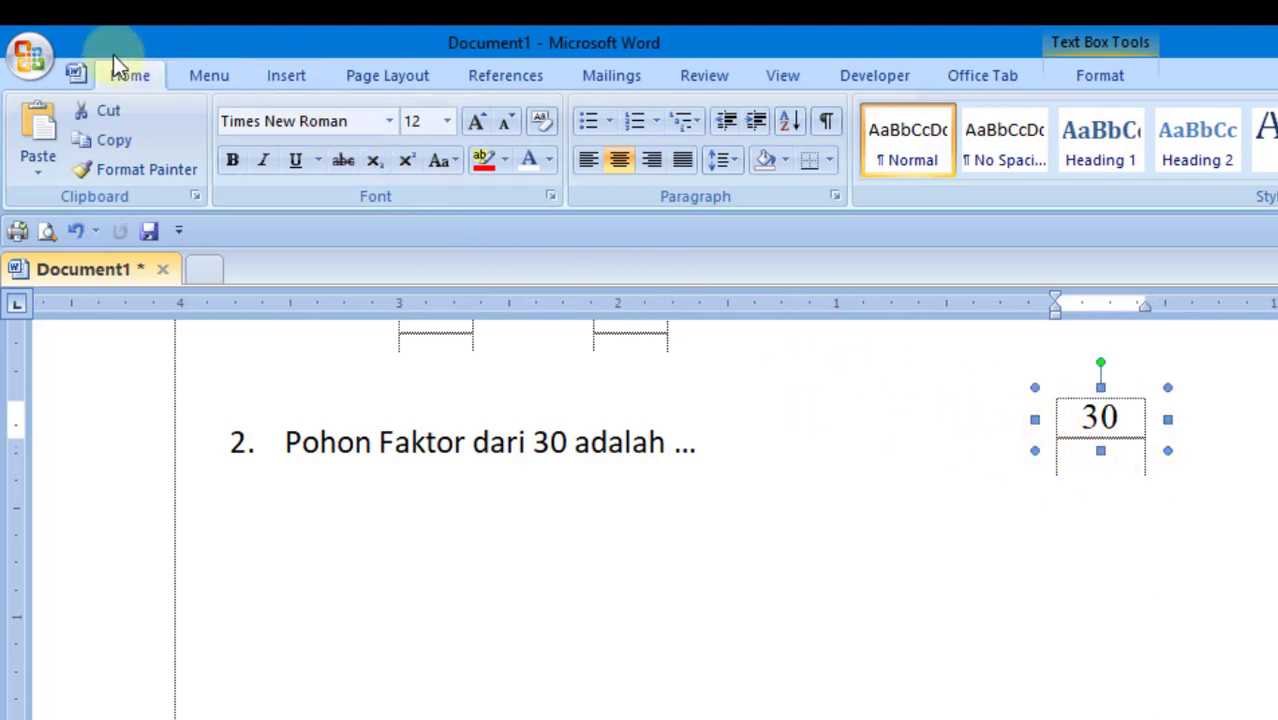
- Draw two slanted branch lines down-left and down-right below the 30 box
click(284, 80)
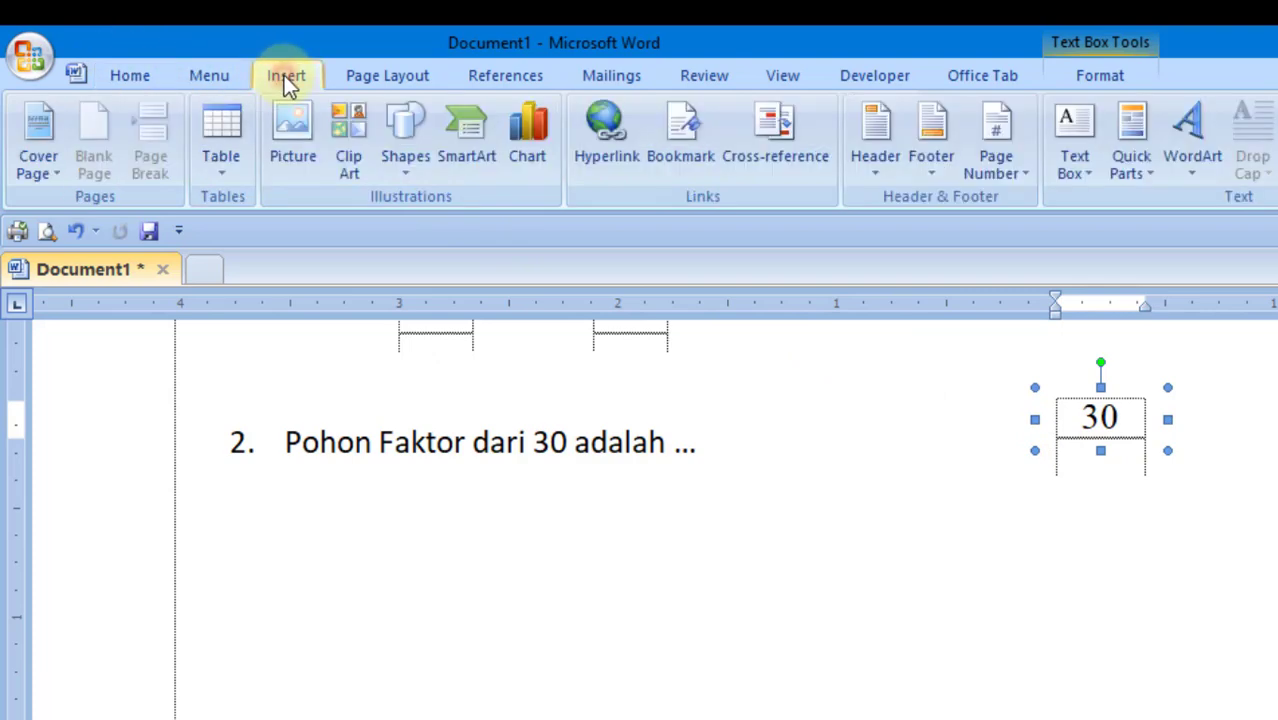
click(405, 169)
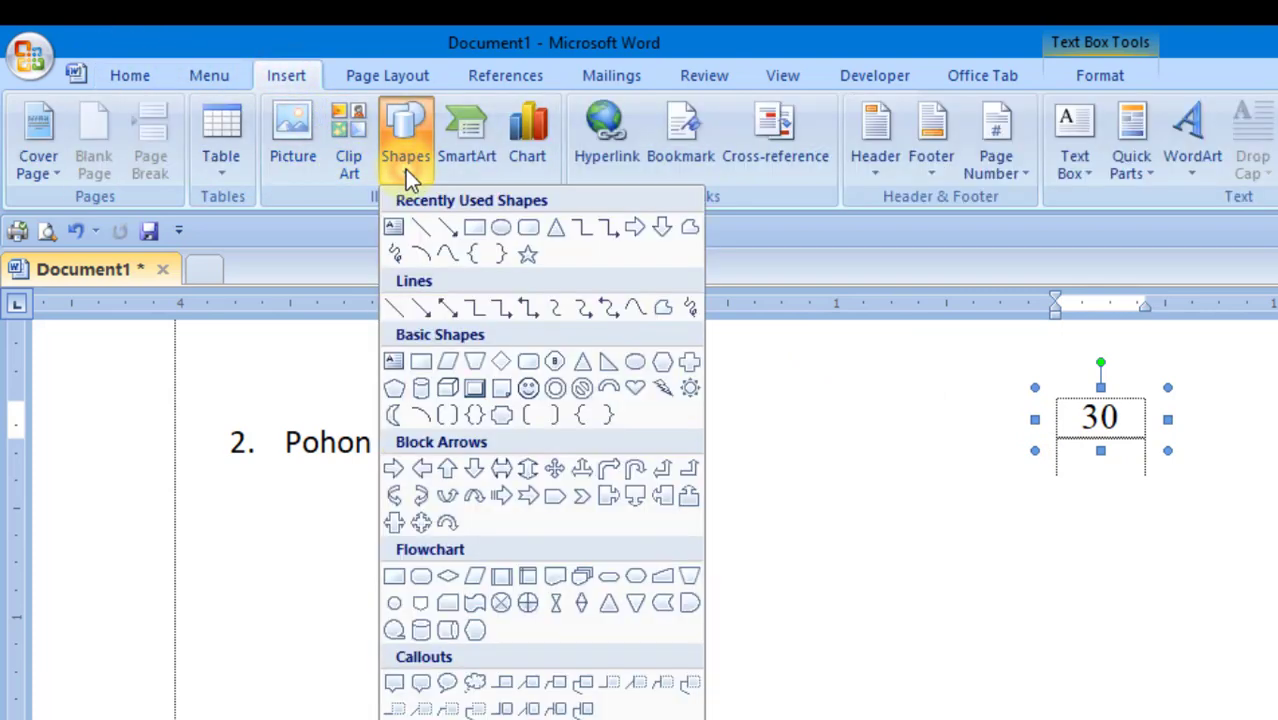
click(421, 229)
drag(1120, 511, 1046, 584)
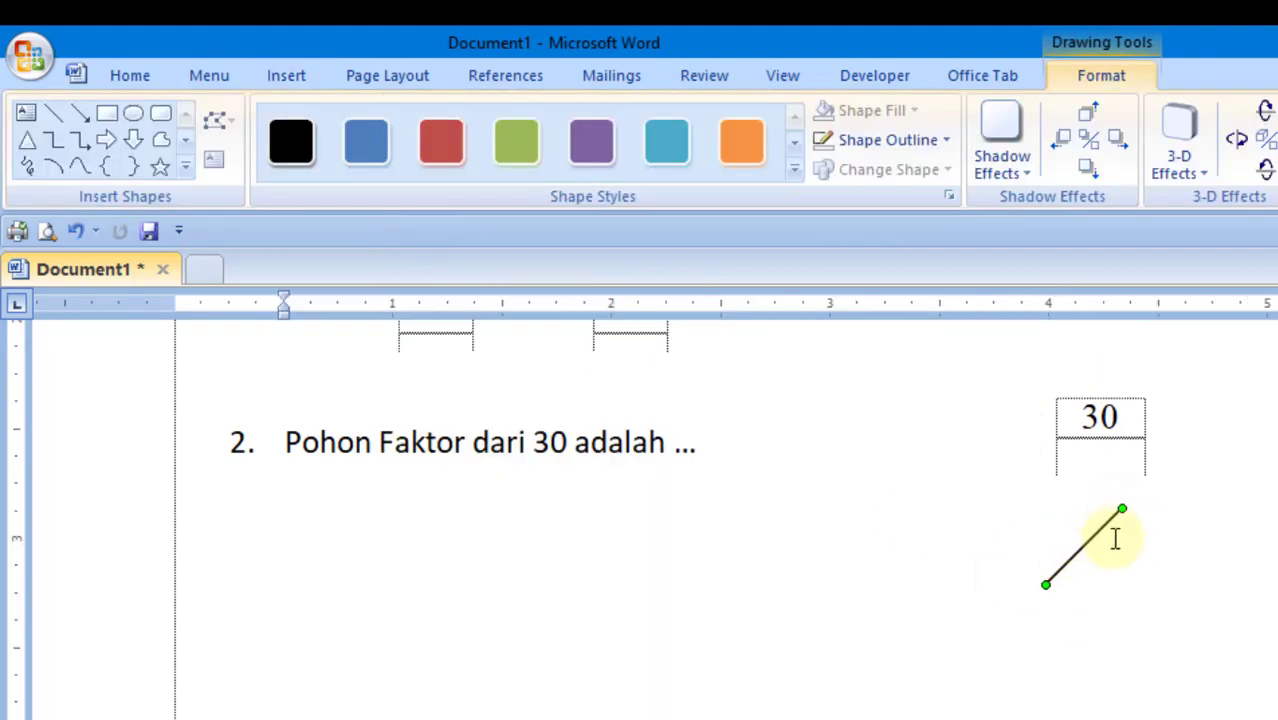
click(53, 113)
drag(1122, 511, 1196, 585)
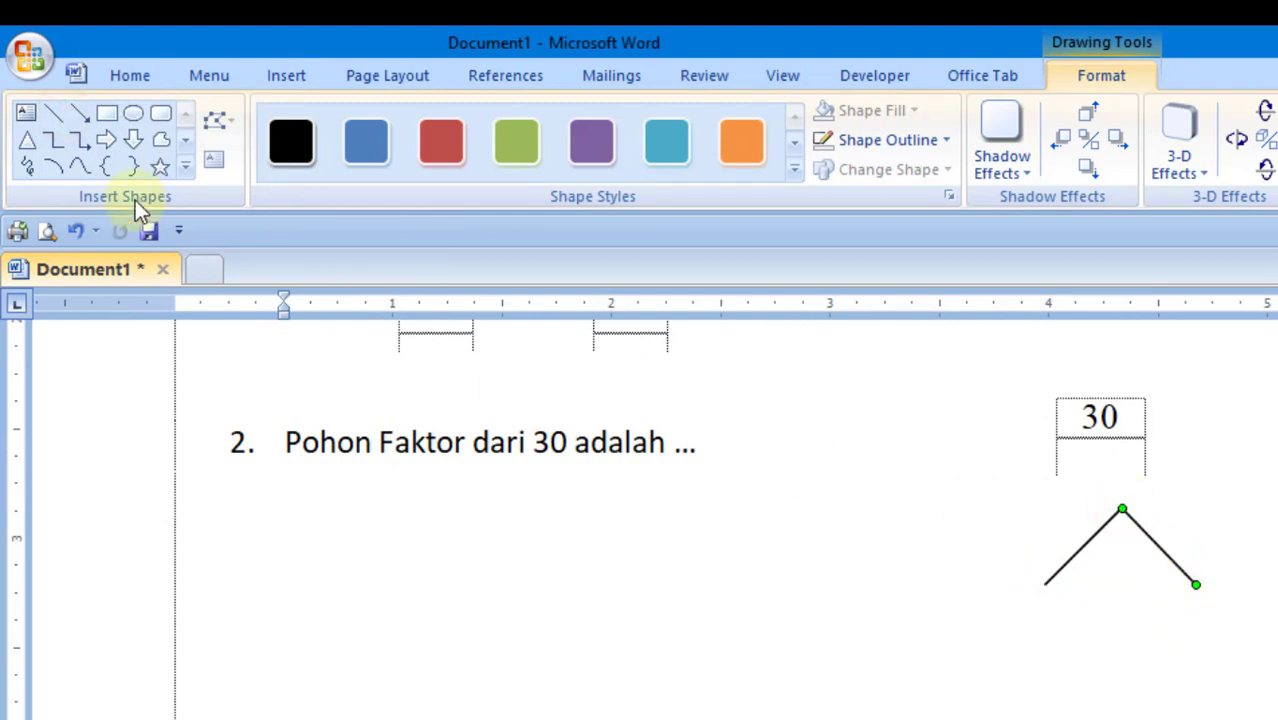
- Use Select Objects to drag-select both branch lines at once
click(137, 84)
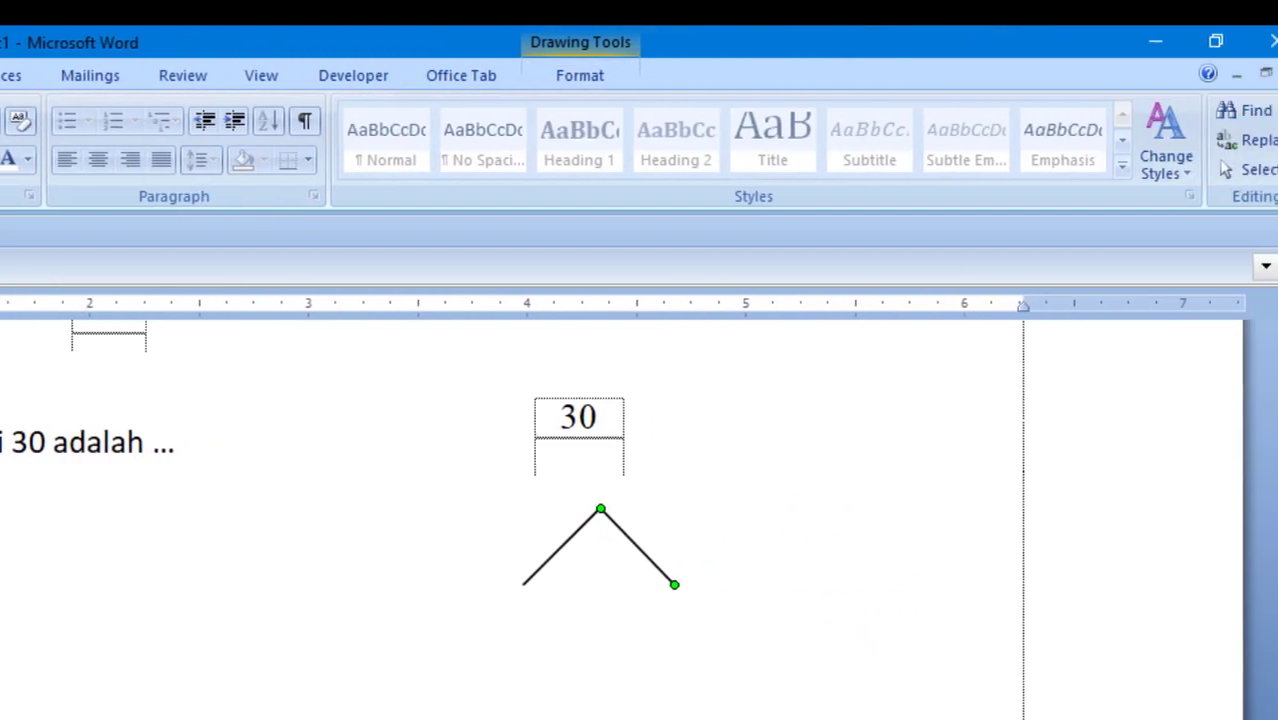
click(1266, 182)
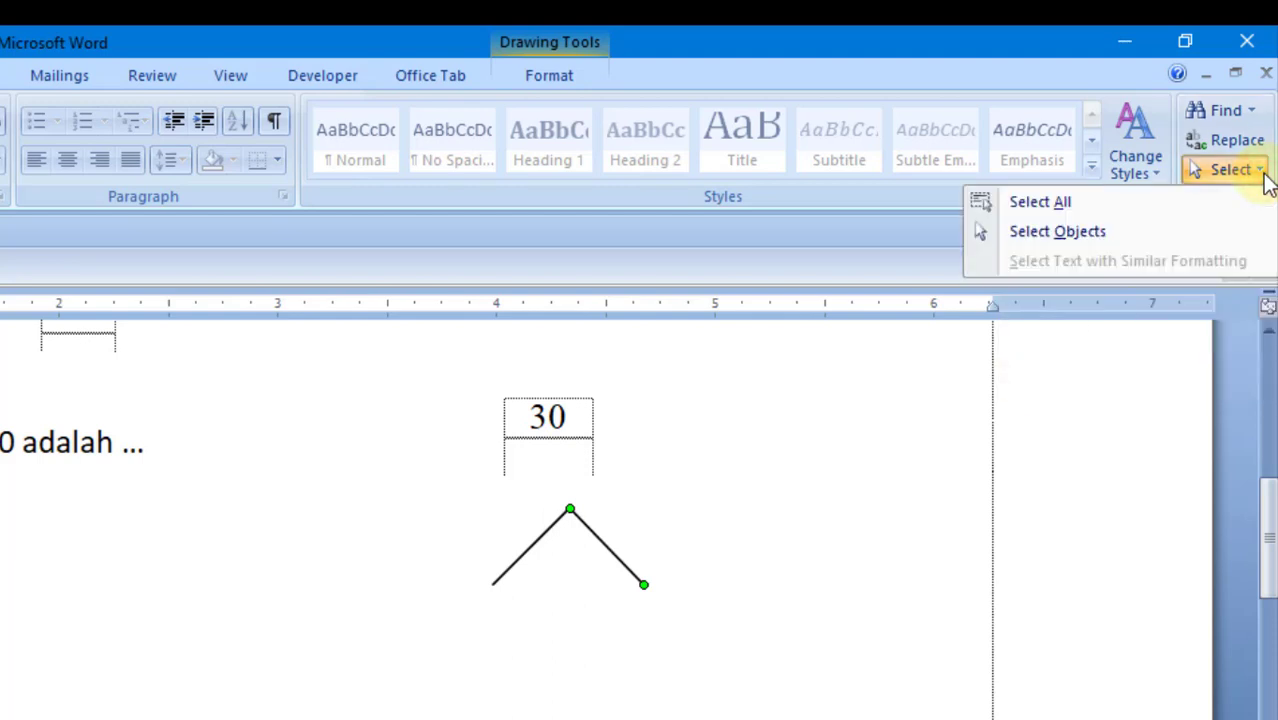
click(1169, 233)
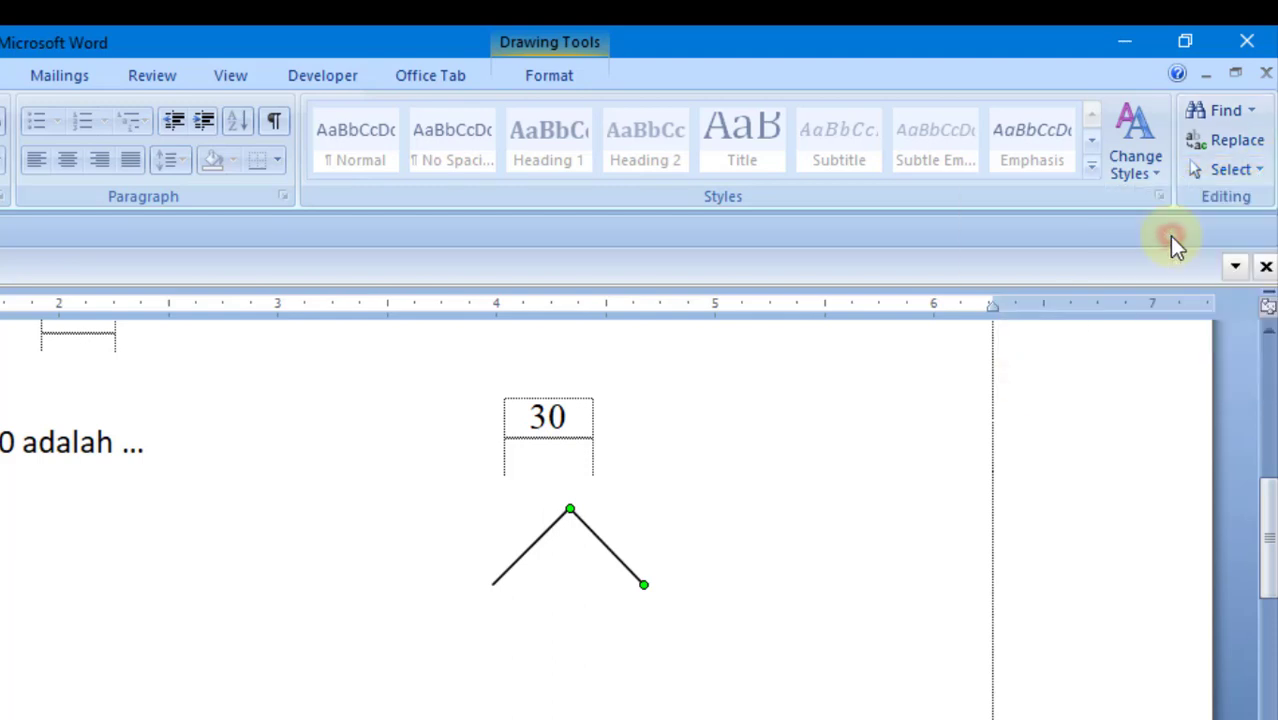
drag(433, 495, 674, 630)
- Group the two branch lines and move the group up so its apex meets the 30 box
right_click(612, 548)
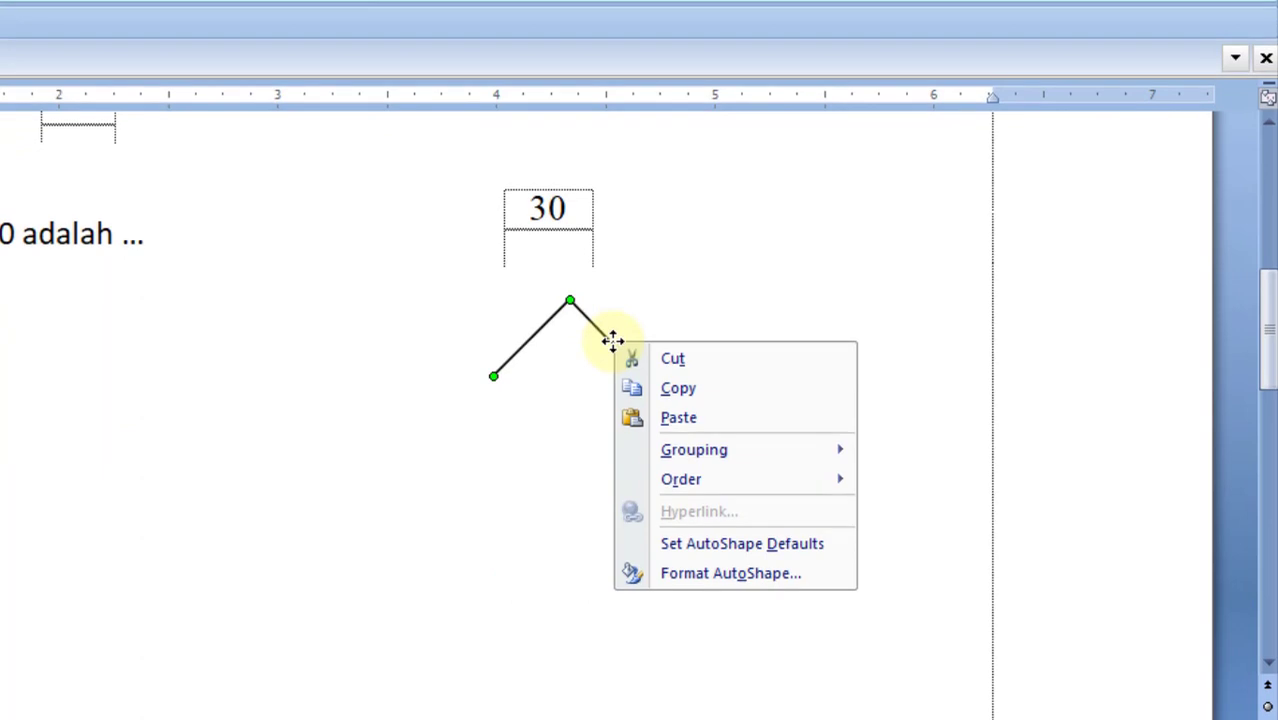
mouse_move(727, 450)
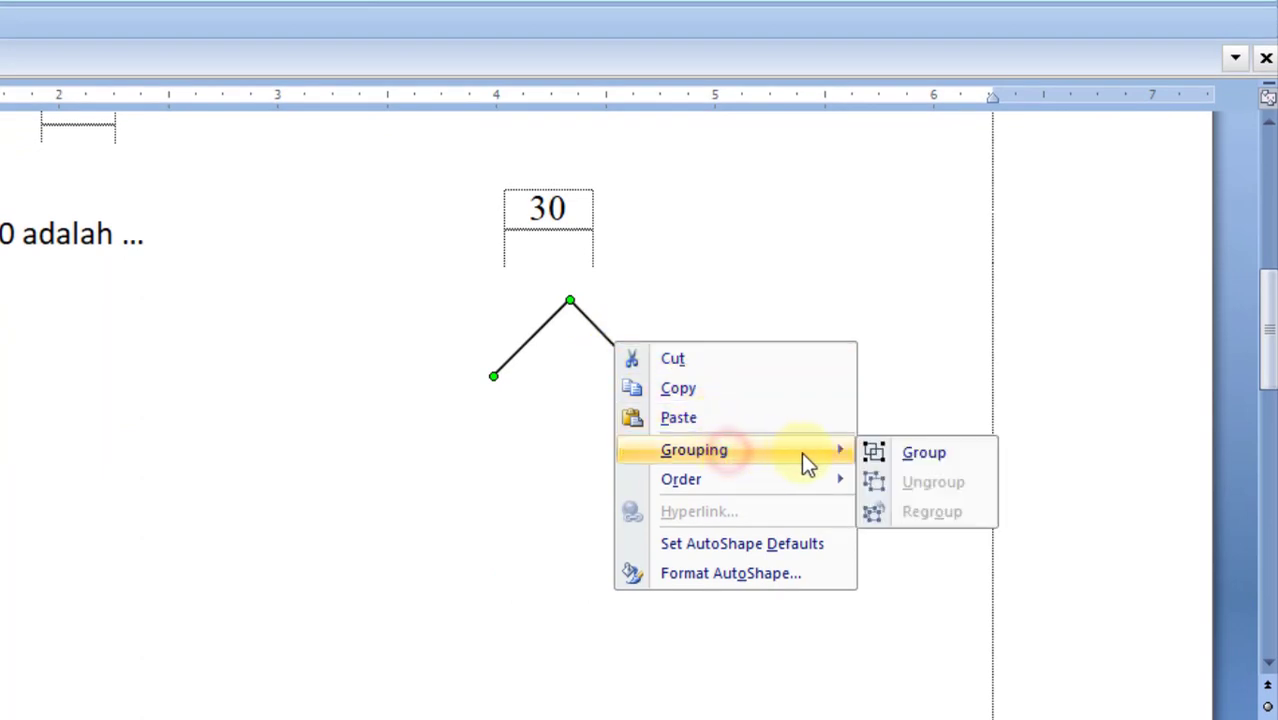
click(923, 460)
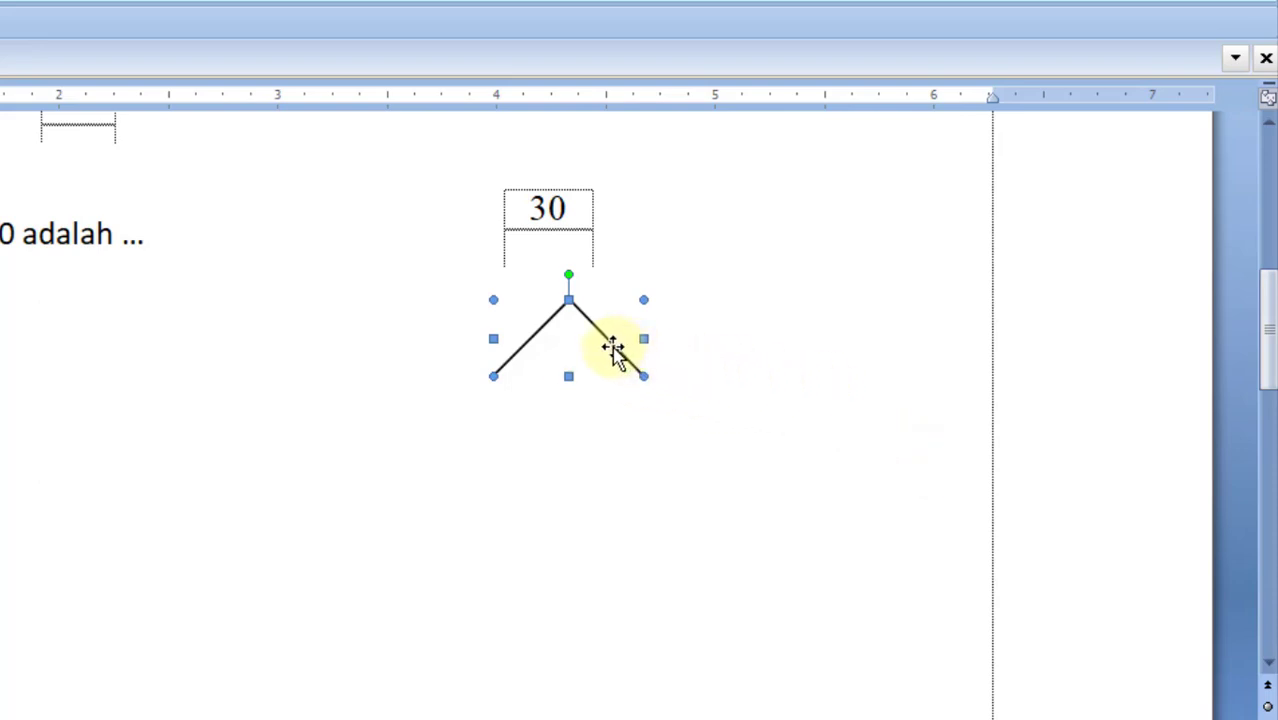
mouse_move(613, 348)
mouse_down()
mouse_move(735, 352)
mouse_move(610, 349)
mouse_move(692, 348)
mouse_move(623, 330)
mouse_move(593, 278)
mouse_up()
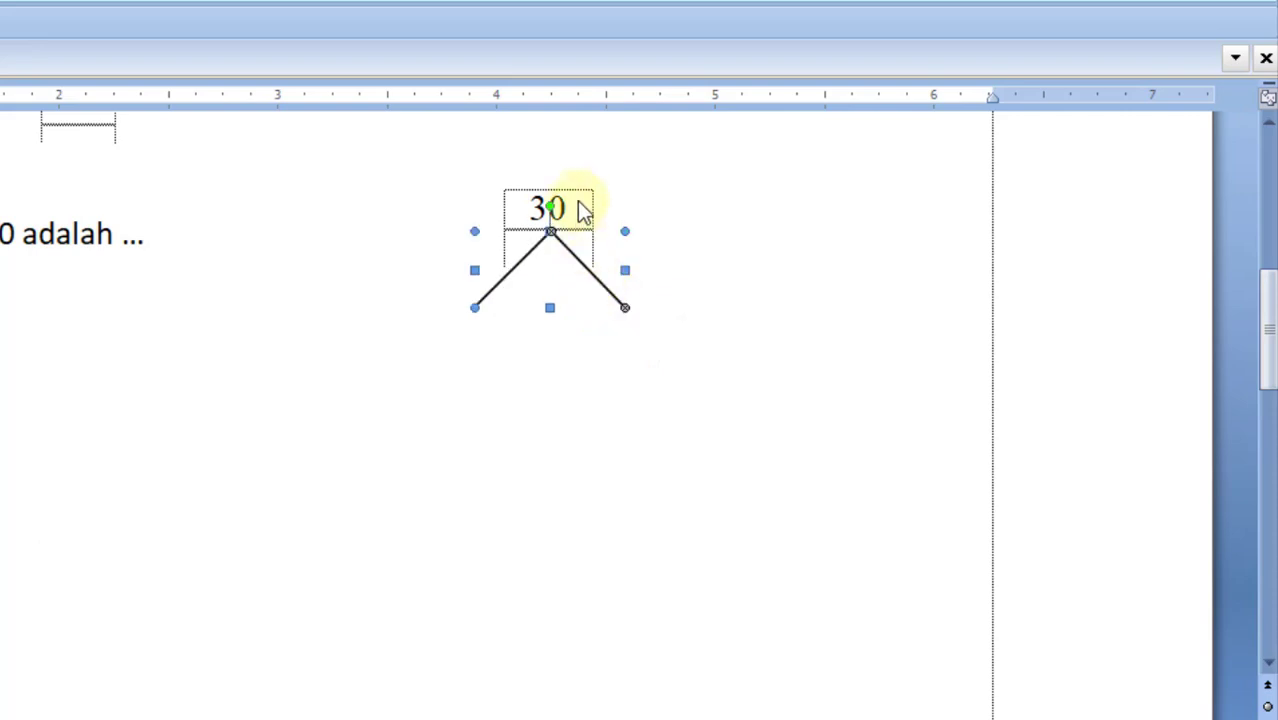
- Shift-click the 30 box to add it to the selected line group
shift+click(521, 194)
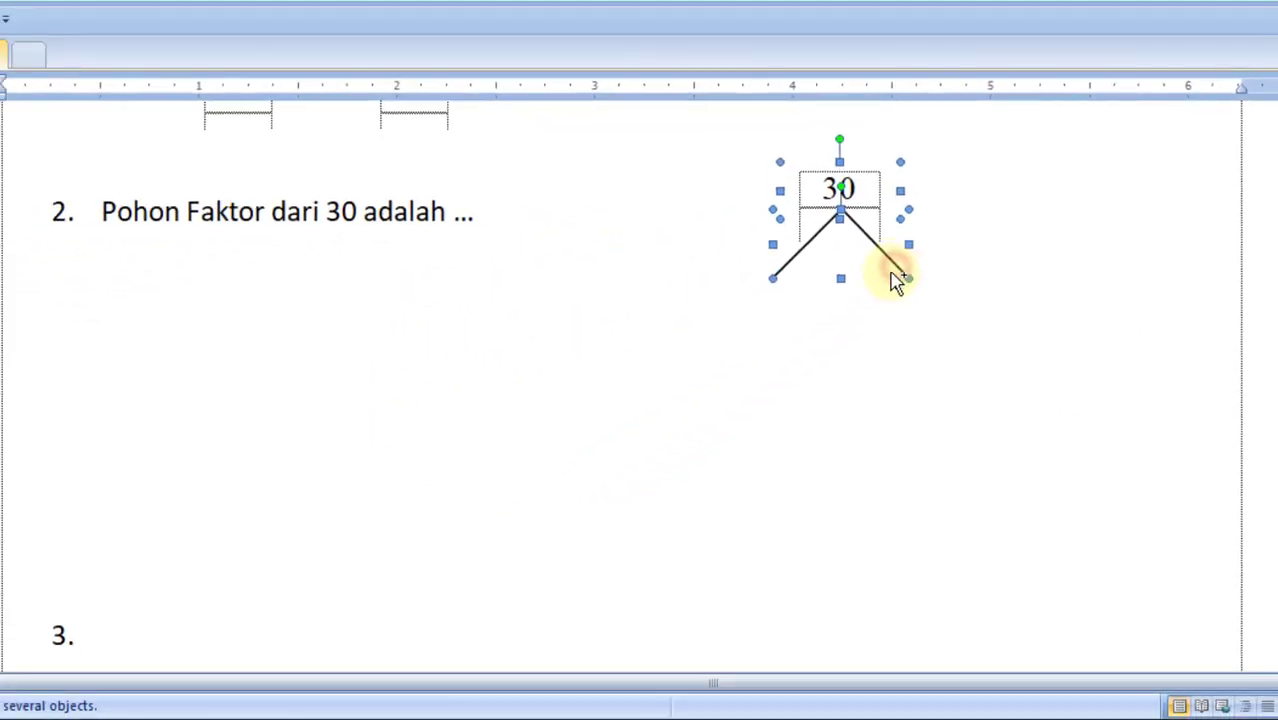
- Ctrl-drag a copy of the 30 tree to the left beneath the question line, then select the copy
drag(897, 280, 362, 370)
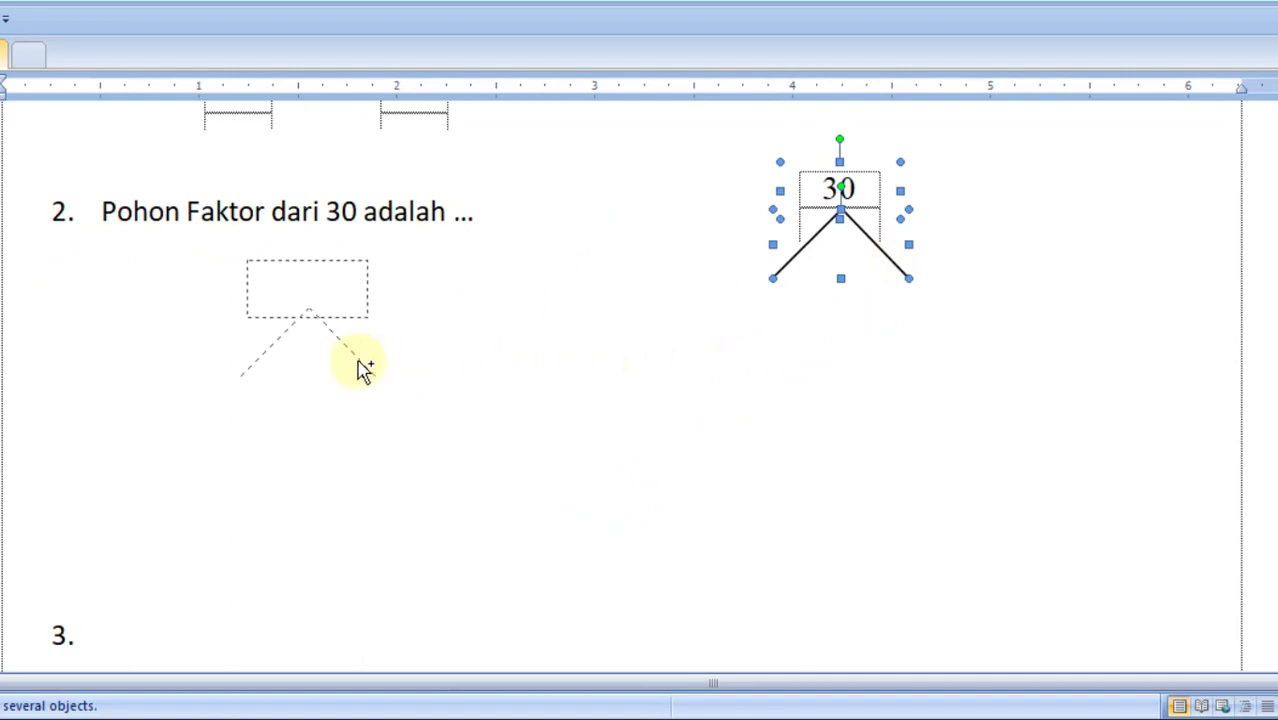
drag(362, 370, 349, 352)
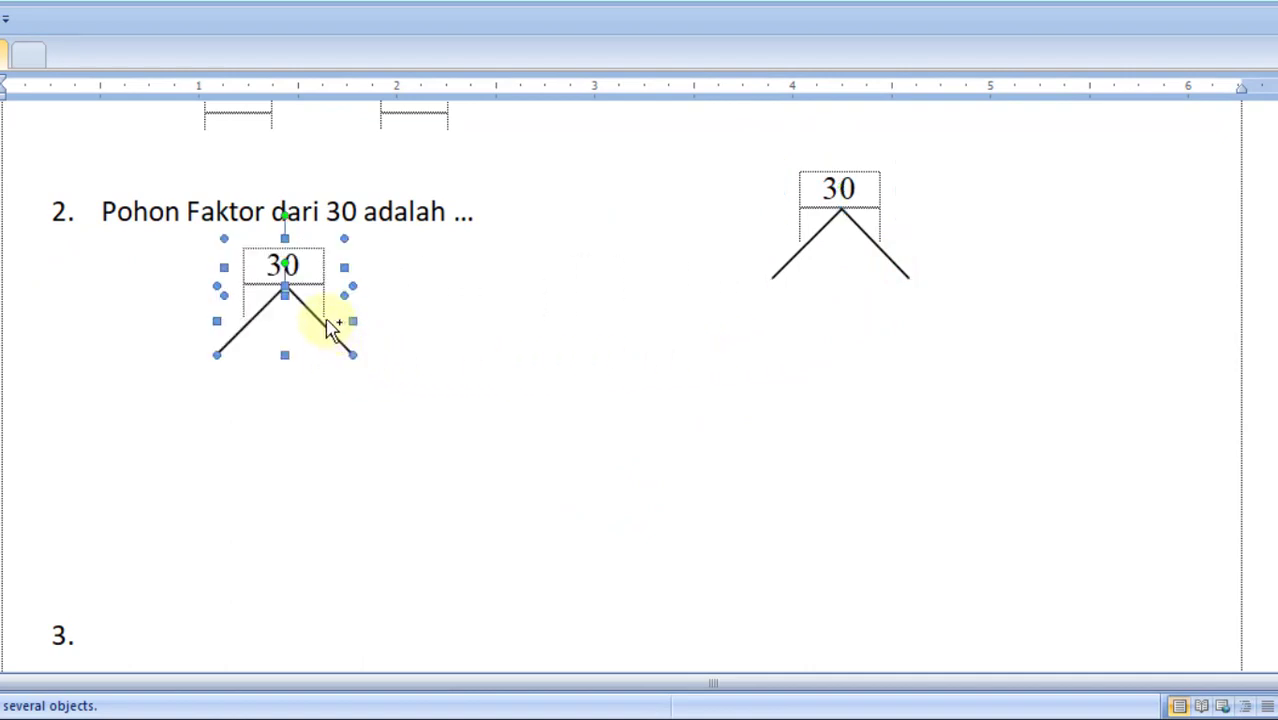
click(677, 332)
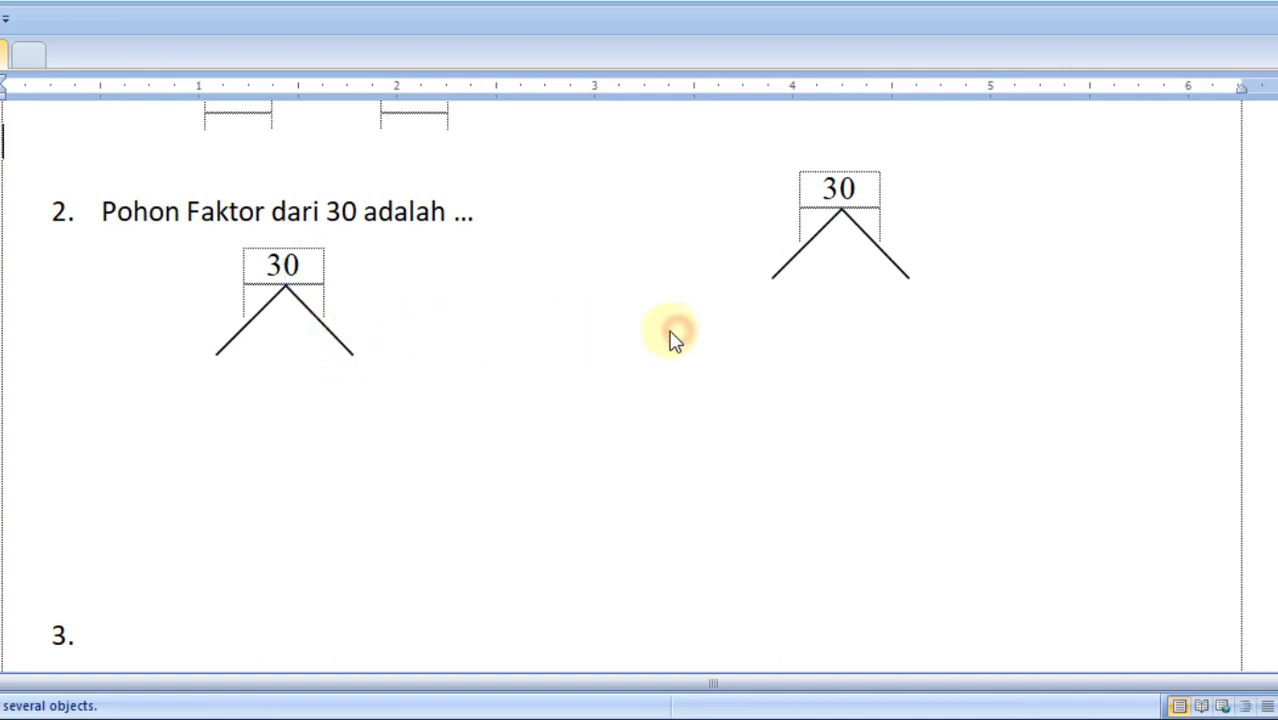
click(320, 272)
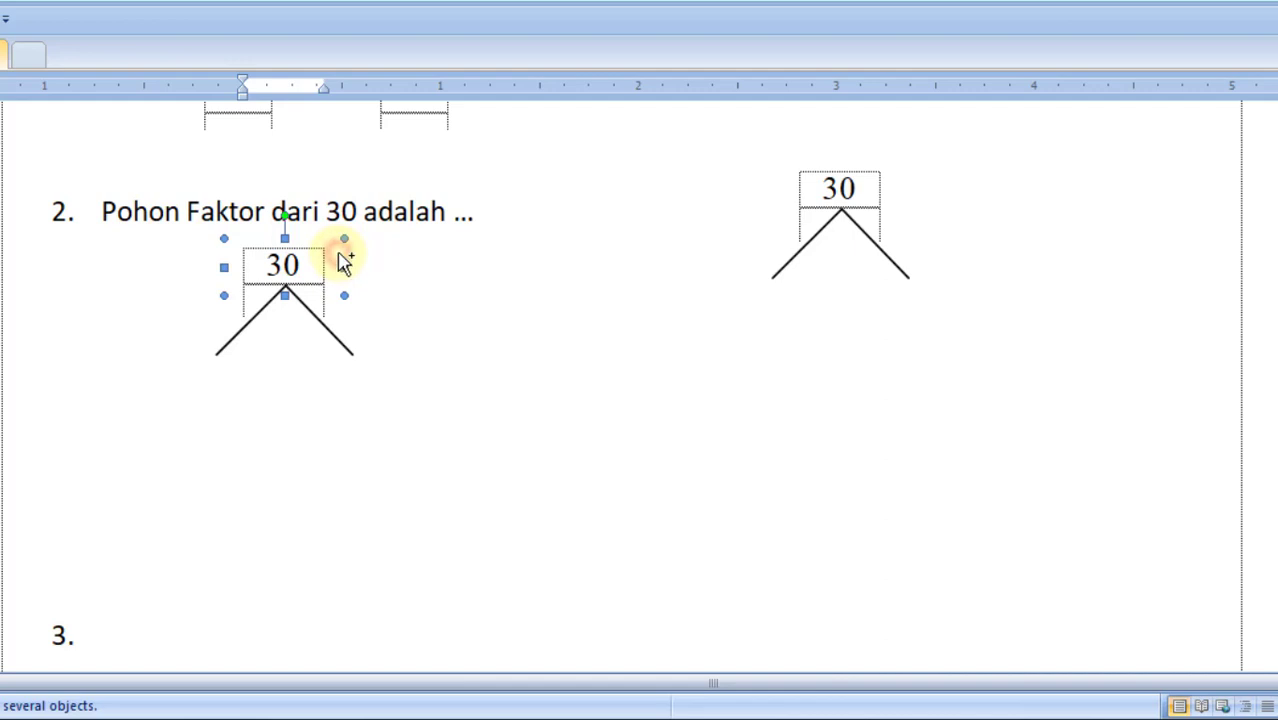
- Copy the 30 box under the left and right branch ends, then turn on Select Objects
drag(340, 264, 274, 381)
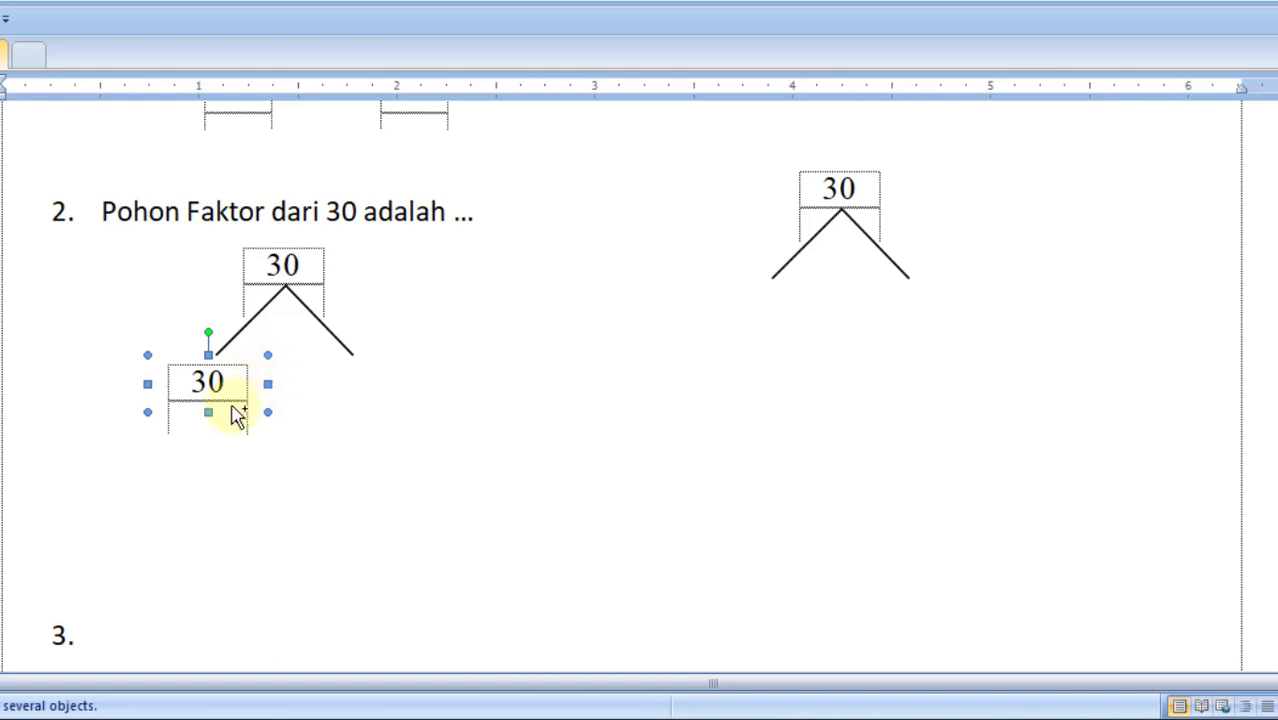
drag(240, 415, 372, 414)
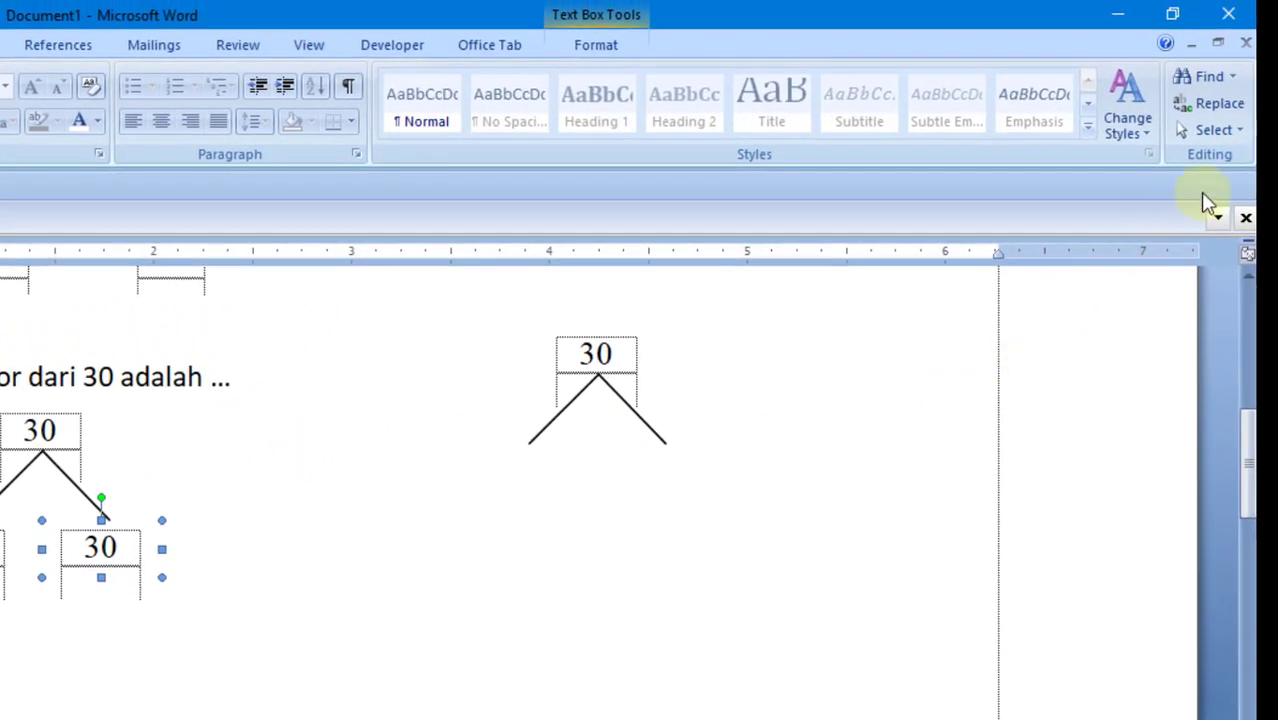
click(1240, 130)
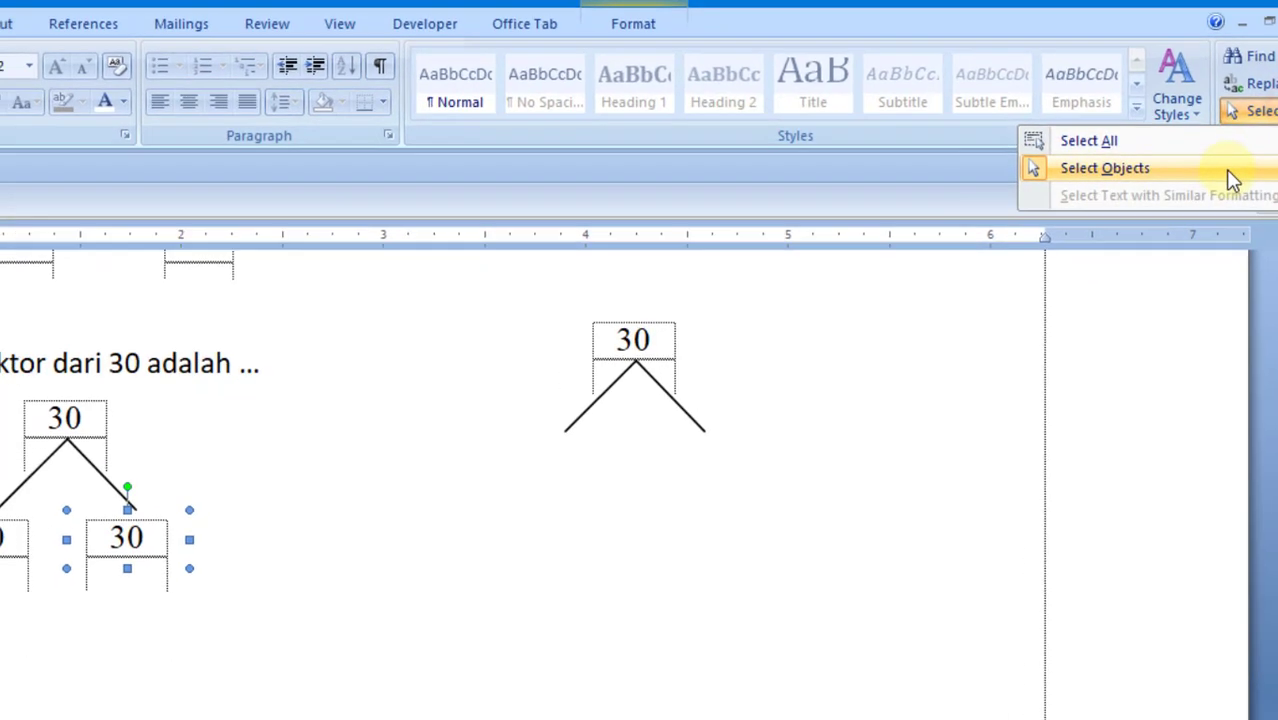
click(1195, 184)
click(860, 340)
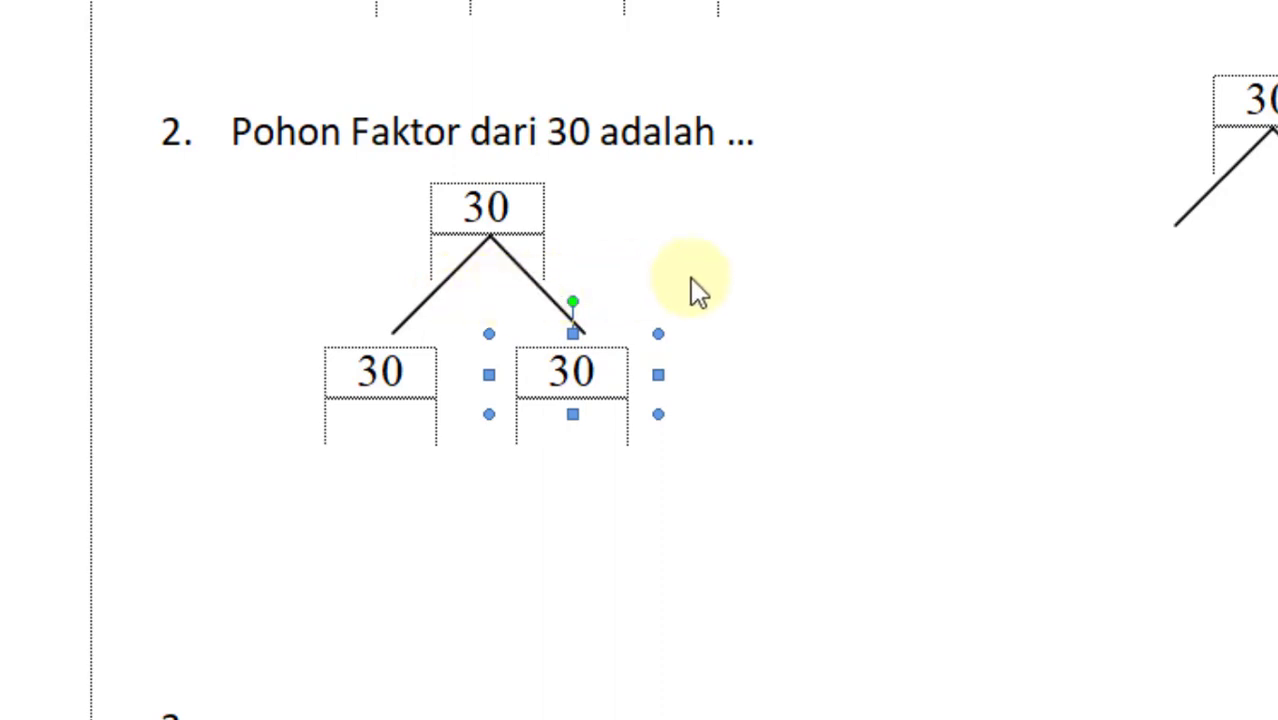
- Duplicate the left branch lines and second-level boxes beneath the right-hand box, forming a third level
shift+click(457, 297)
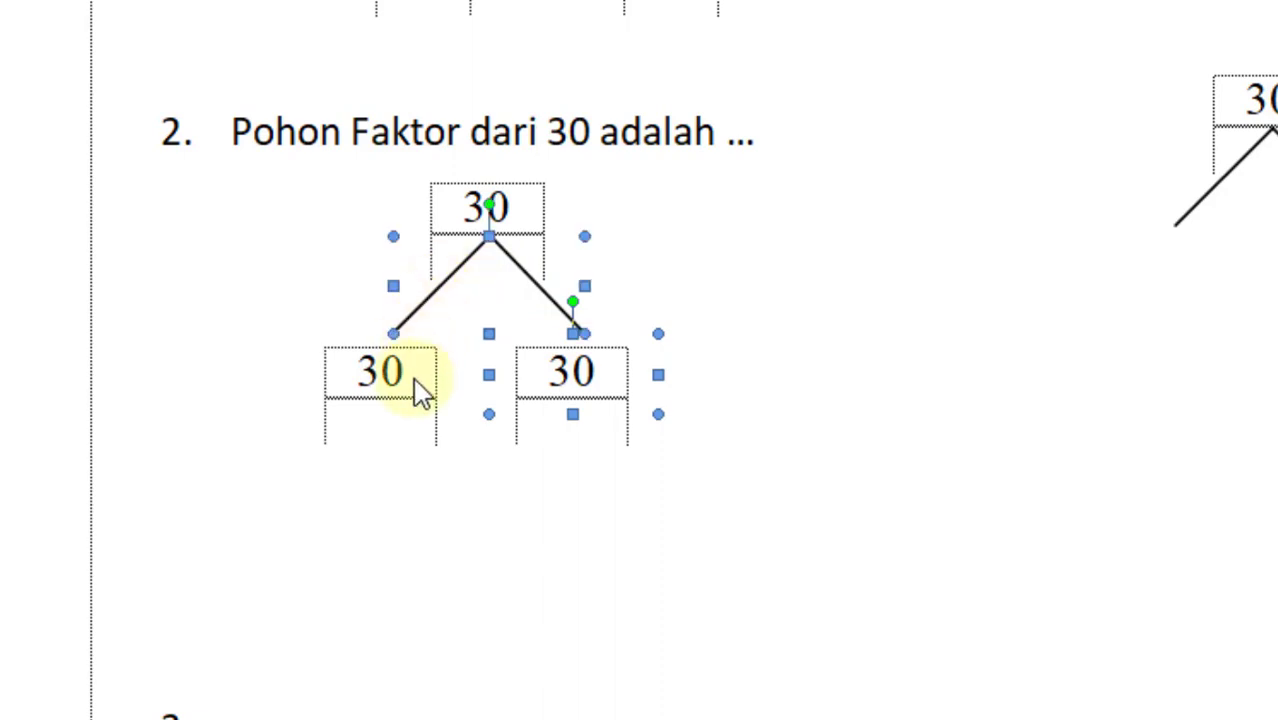
shift+click(423, 409)
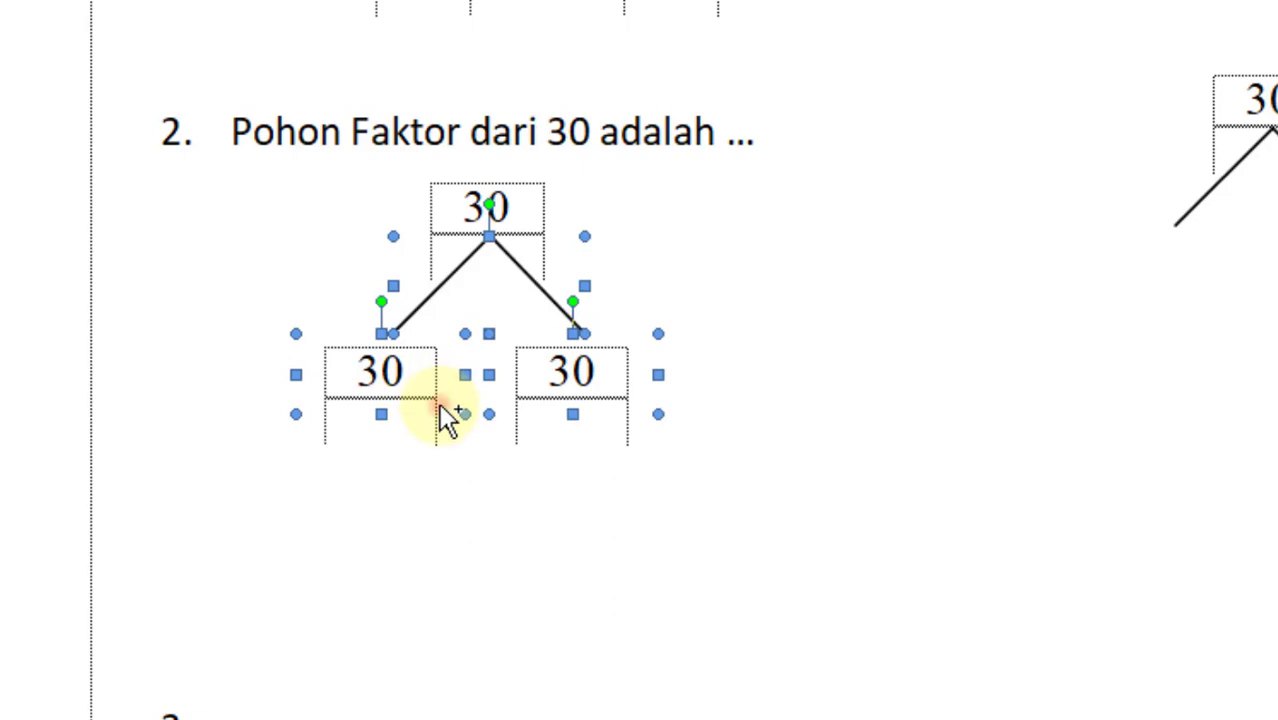
drag(439, 405, 526, 558)
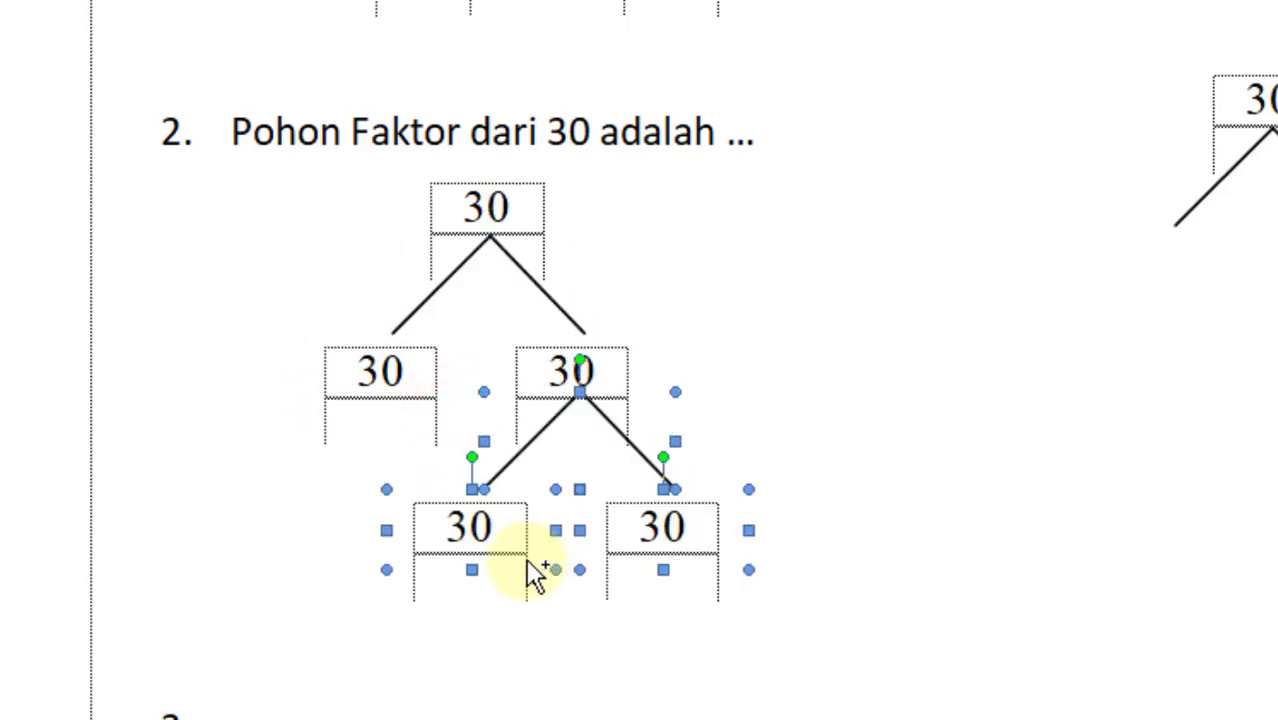
click(907, 522)
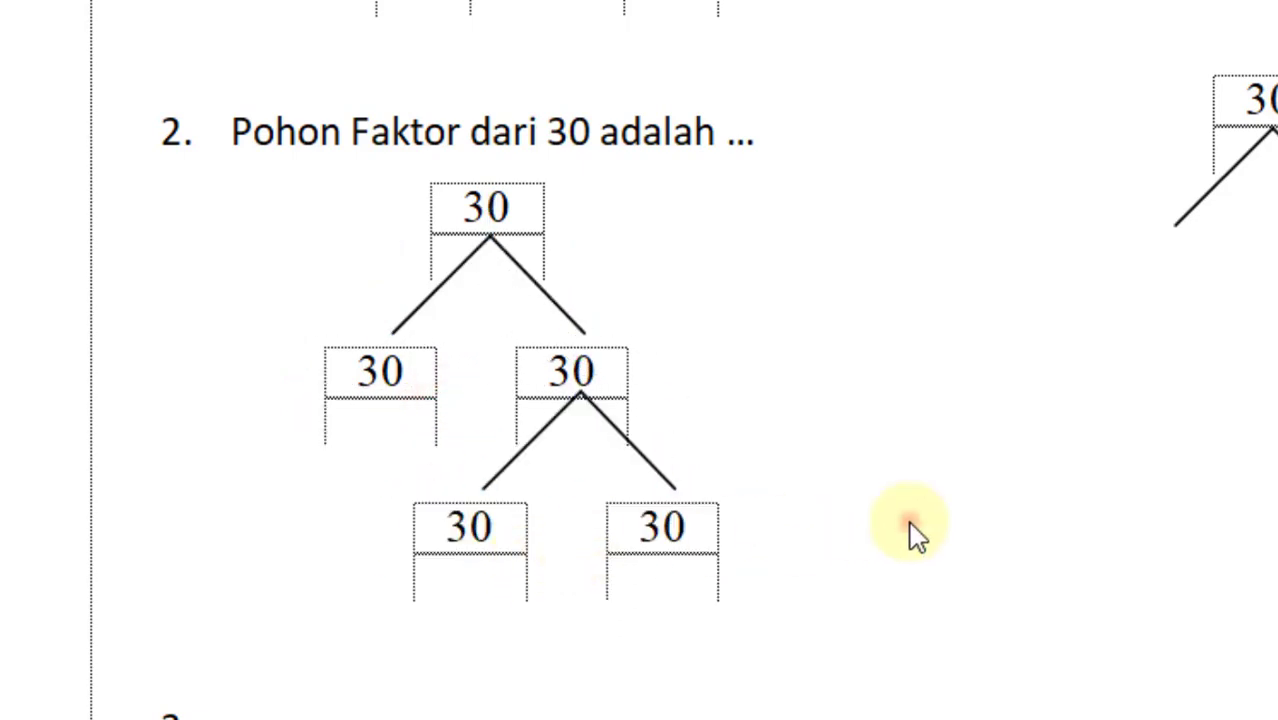
- Change the second-level boxes from 30 to 2 and 15
click(405, 378)
double_click(389, 372)
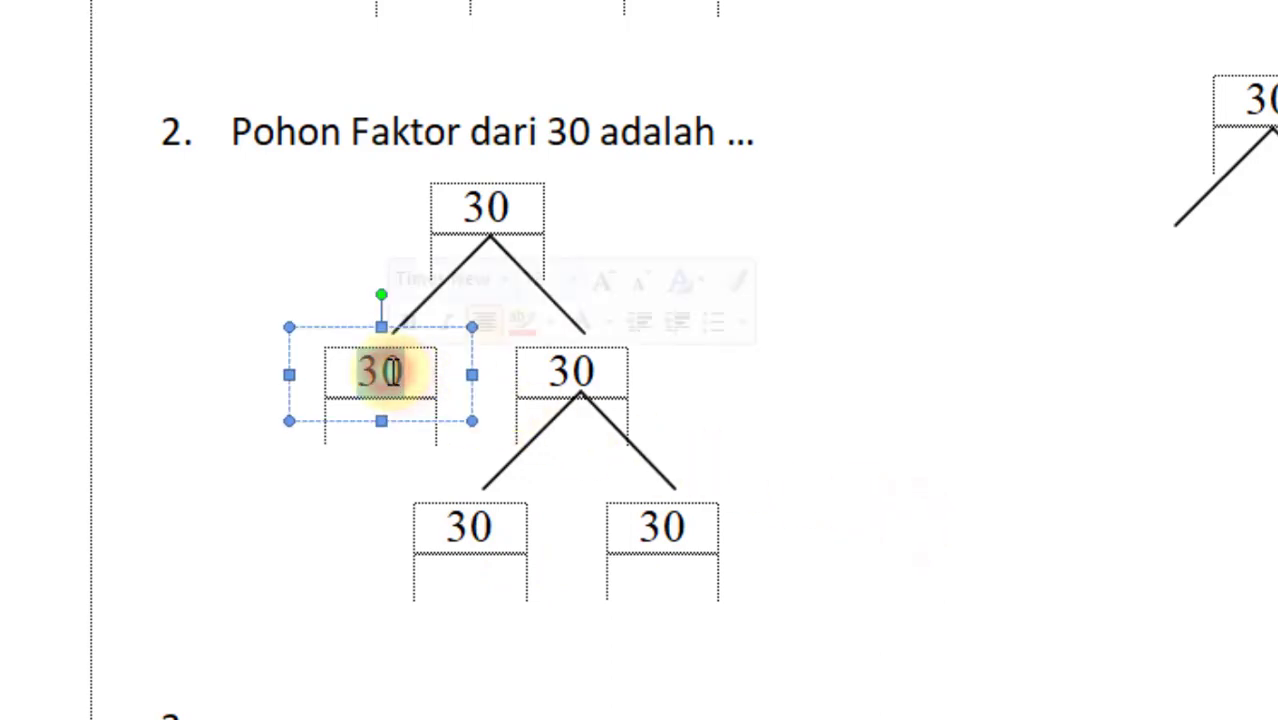
text(2)
click(558, 373)
drag(557, 373, 621, 376)
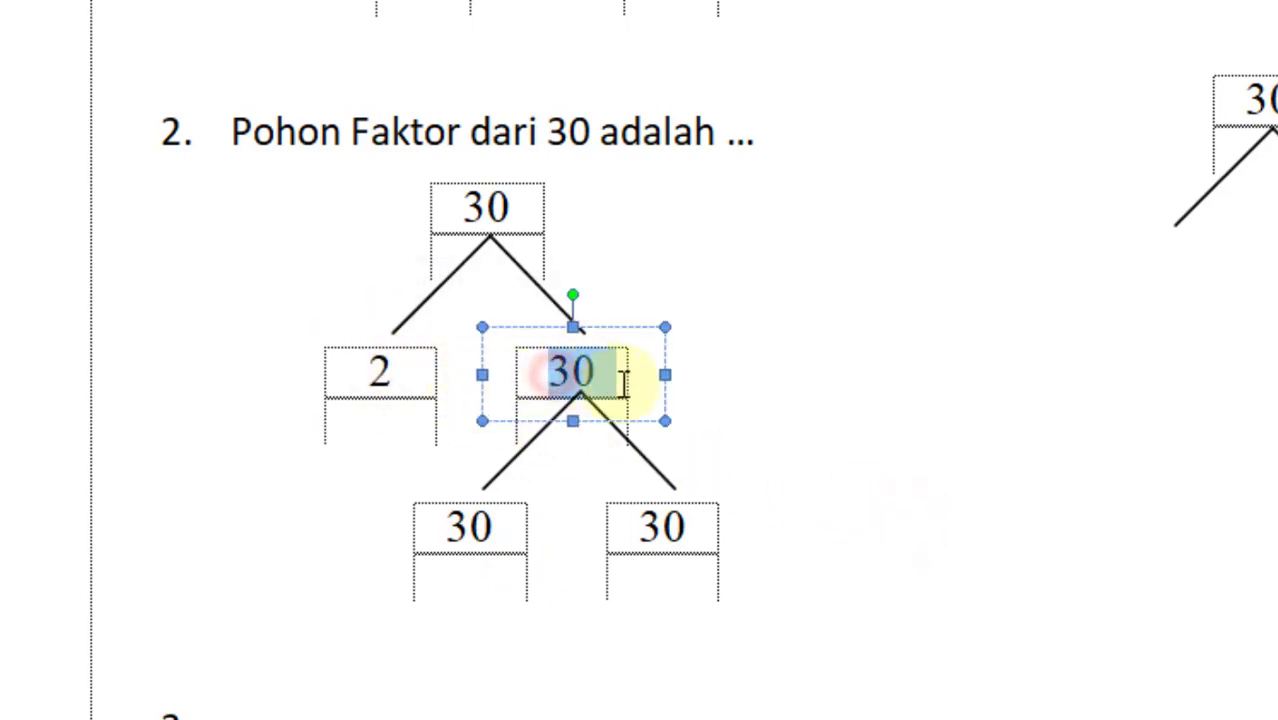
text(1)
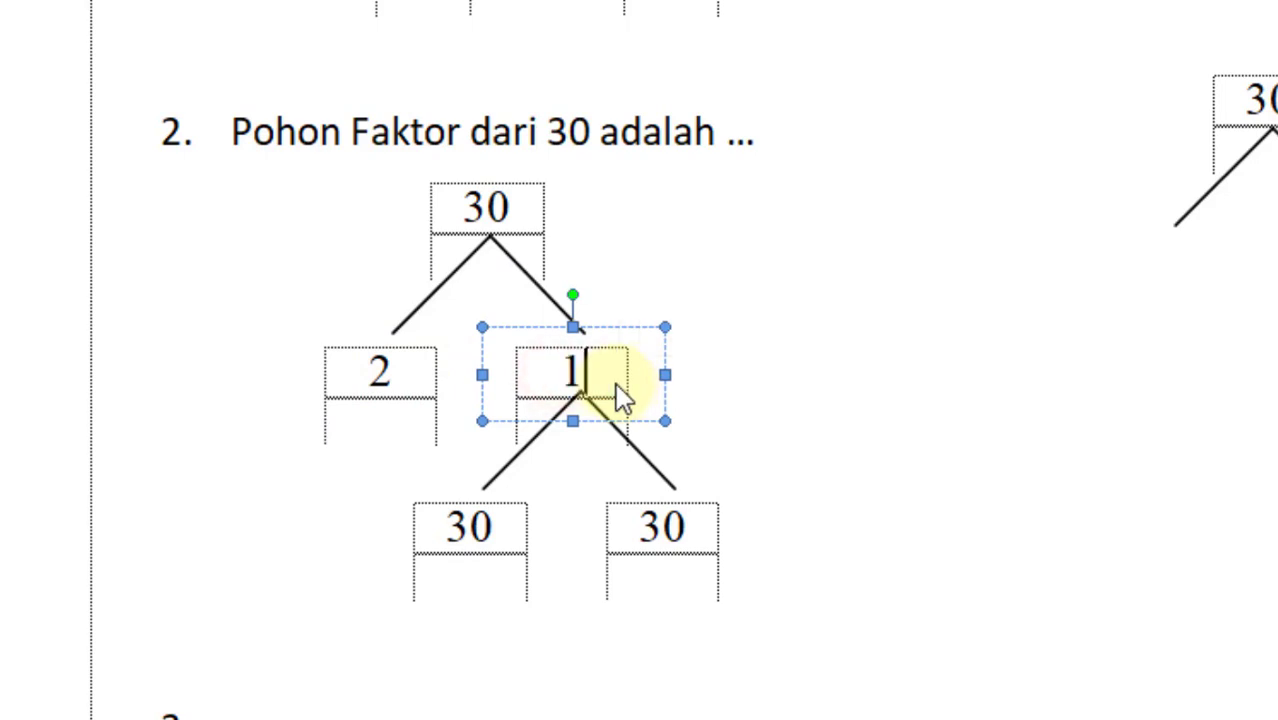
text(5)
- Change the bottom boxes under 15 from 30 to 3 and 5
click(470, 527)
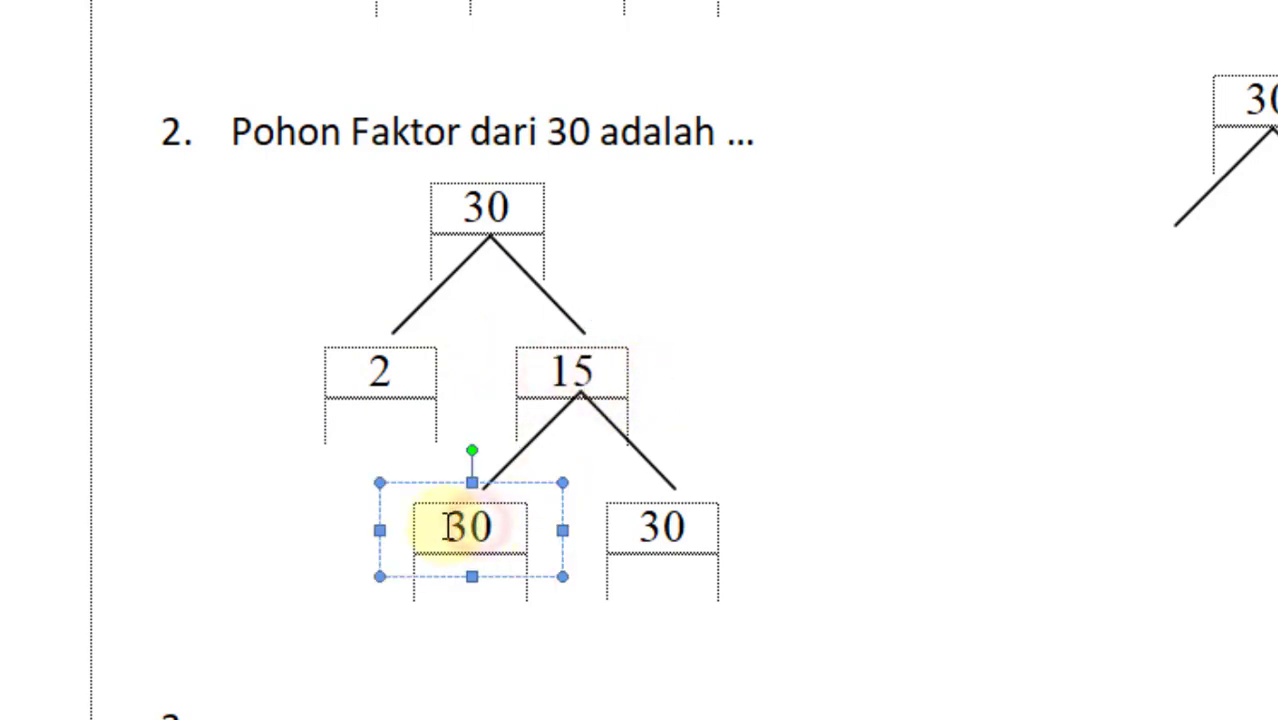
drag(444, 527, 496, 527)
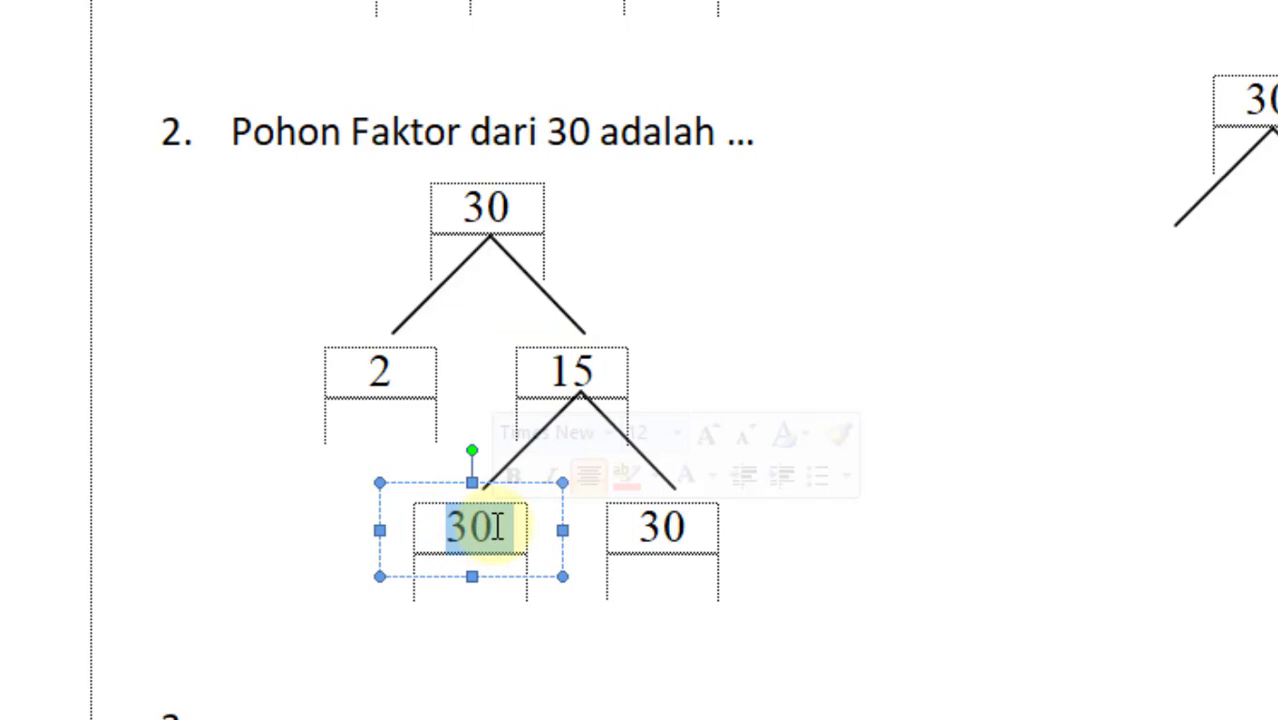
text(3)
click(645, 527)
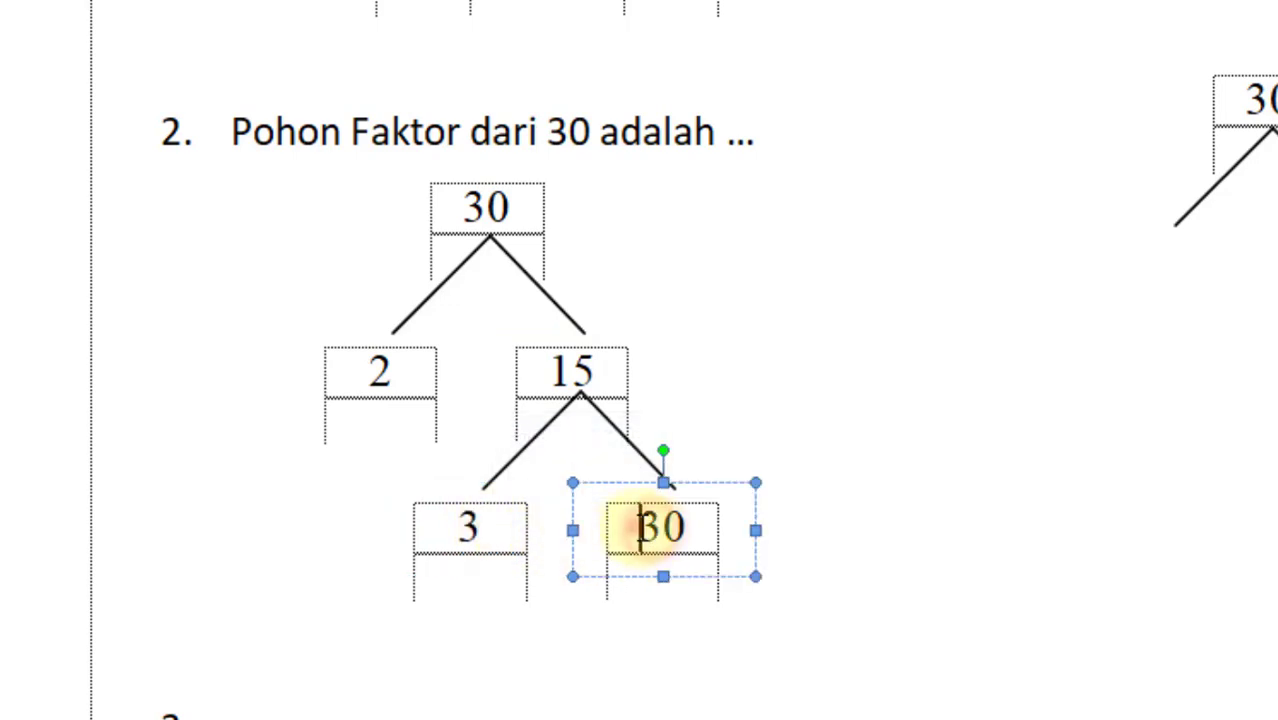
drag(640, 527, 690, 527)
text(5)
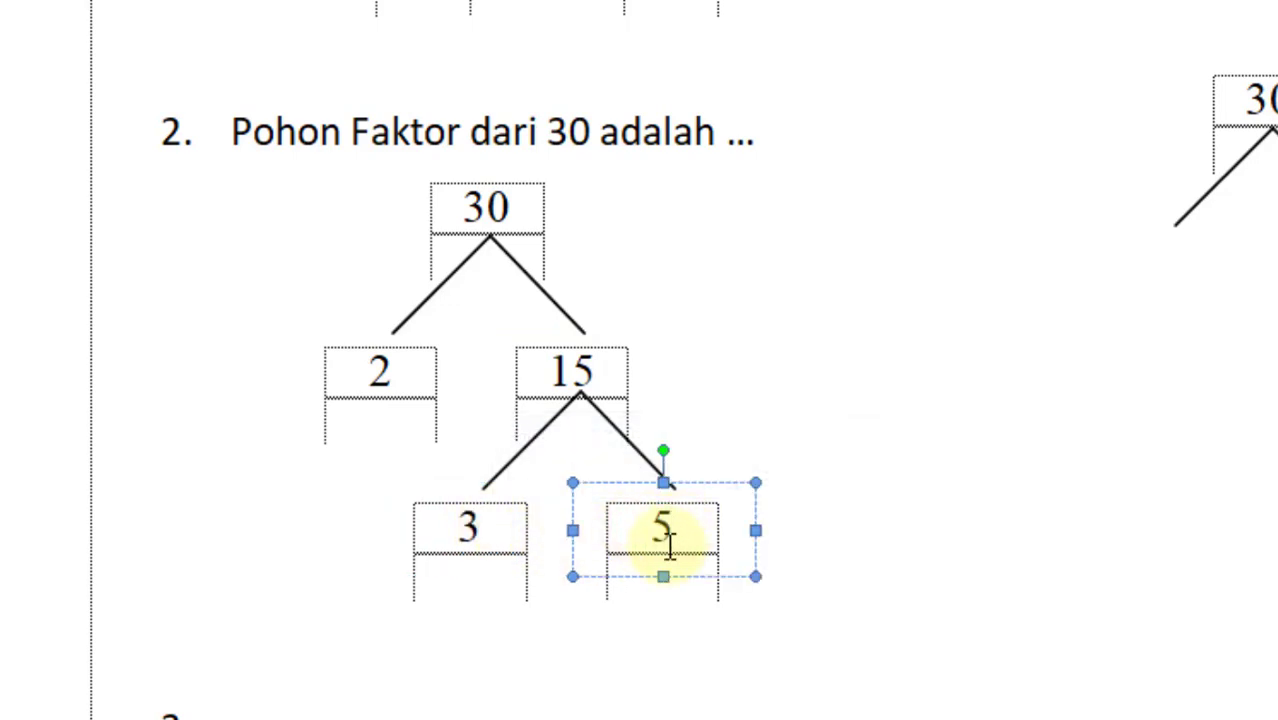